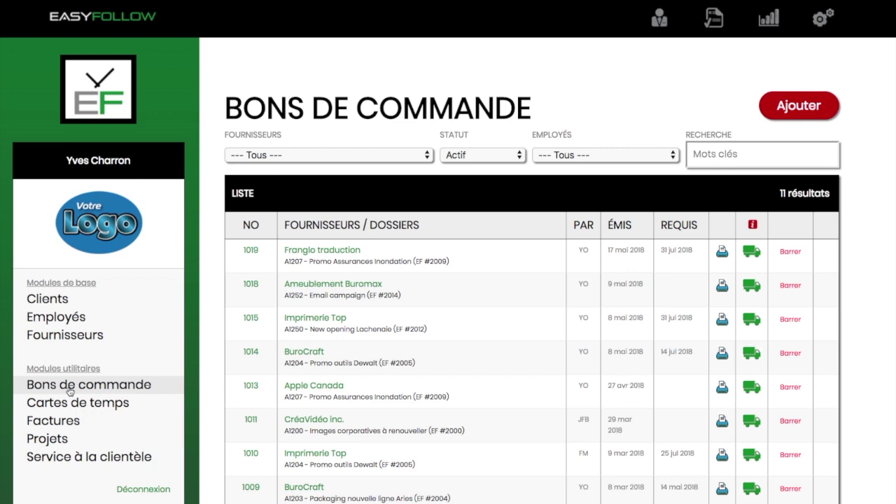
- Open the Bons de commande module and examine the active orders, including each order's issuer and delivery status icon
{"action": "left_click", "coordinate": [70, 391]}
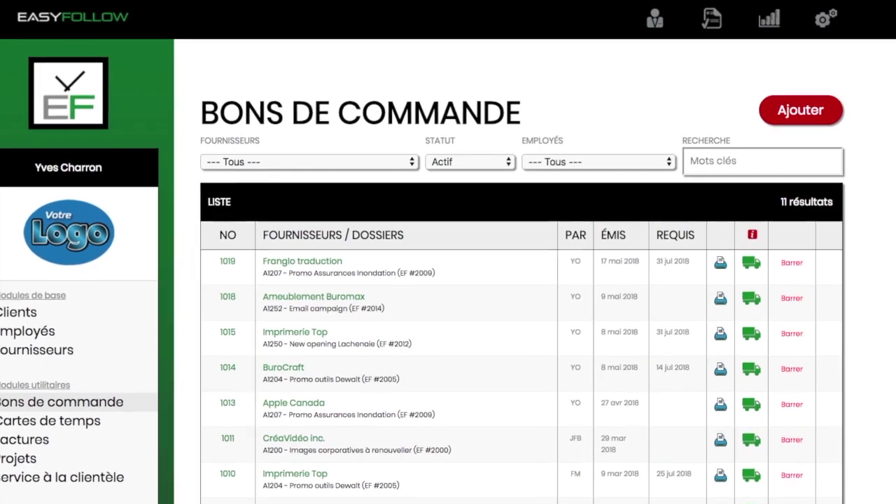
{"action": "scroll", "coordinate": [569, 410], "scroll_direction": "down", "scroll_amount": 3}
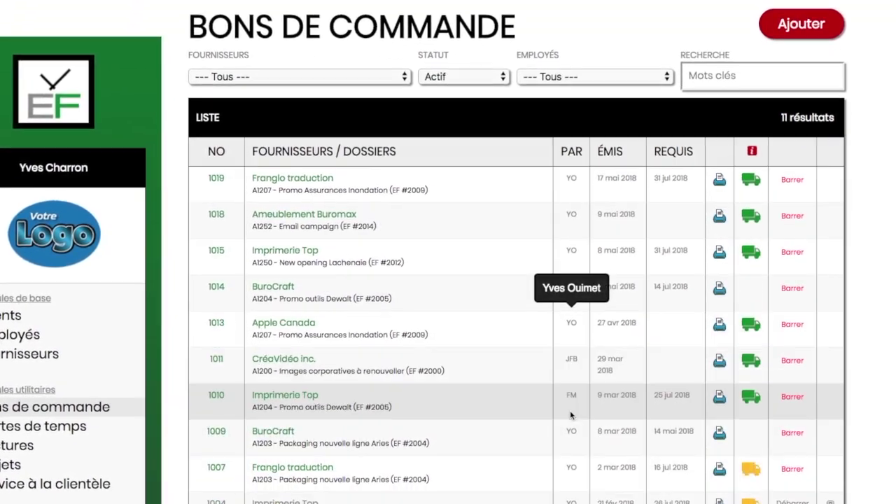
{"action": "scroll", "coordinate": [572, 416], "scroll_direction": "up", "scroll_amount": 2}
{"action": "scroll", "coordinate": [572, 415], "scroll_direction": "down", "scroll_amount": 2}
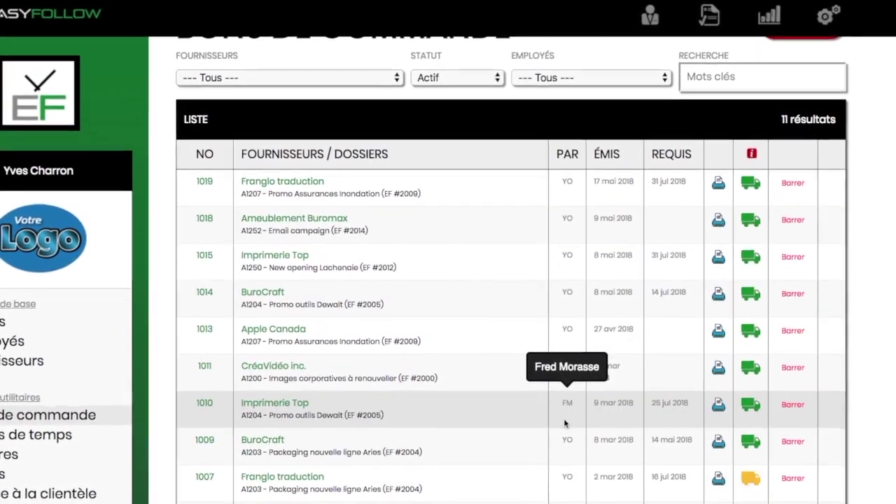
{"action": "scroll", "coordinate": [207, 184], "scroll_direction": "up", "scroll_amount": 1}
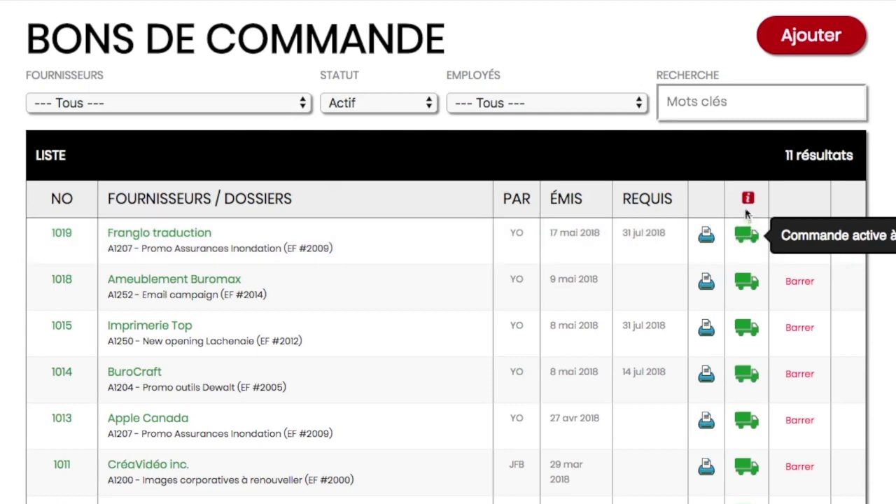
{"action": "mouse_move", "coordinate": [747, 199]}
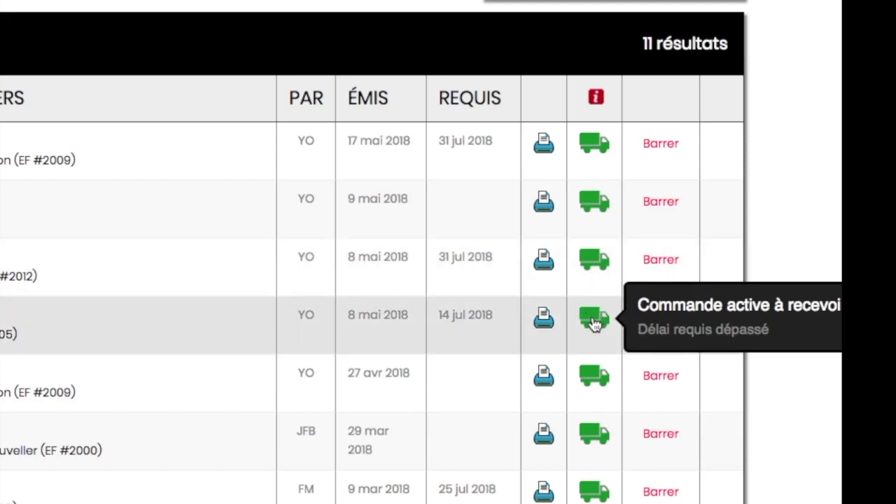
- Open the delivery slip of BuroCraft's May order for Promo outils Dewalt, set the required date to 18 Juillet 2018 and save it
{"action": "left_click", "coordinate": [593, 322]}
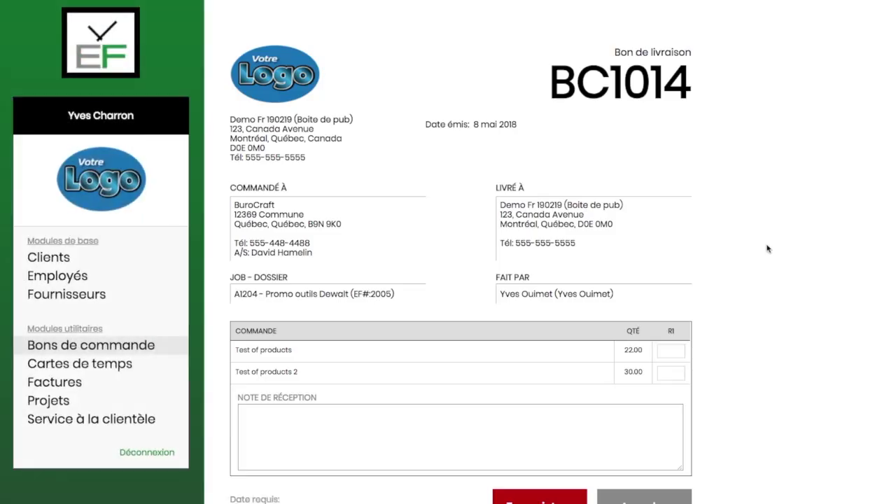
{"action": "scroll", "coordinate": [732, 235], "scroll_direction": "down", "scroll_amount": 1}
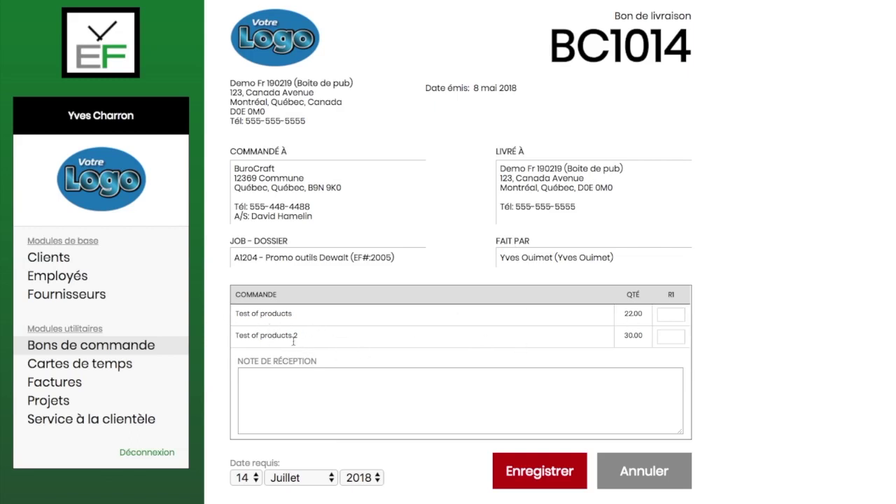
{"action": "left_click", "coordinate": [256, 480]}
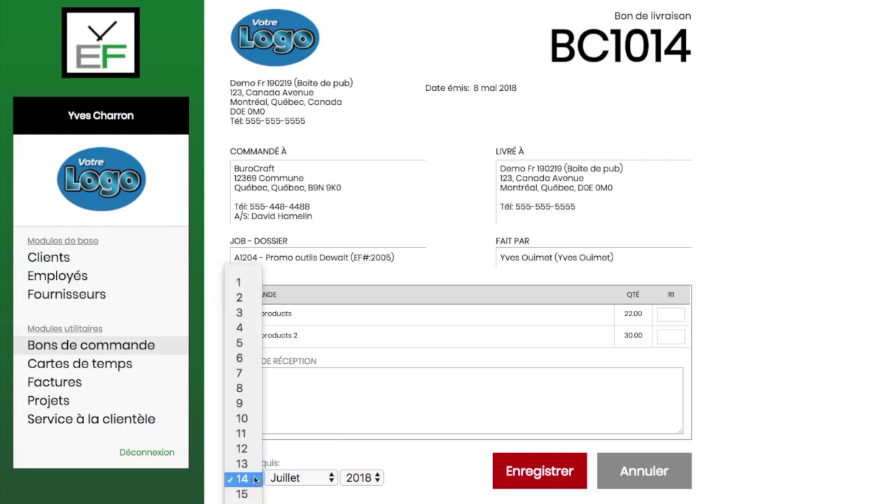
{"action": "scroll", "coordinate": [251, 476], "scroll_direction": "down", "scroll_amount": 4}
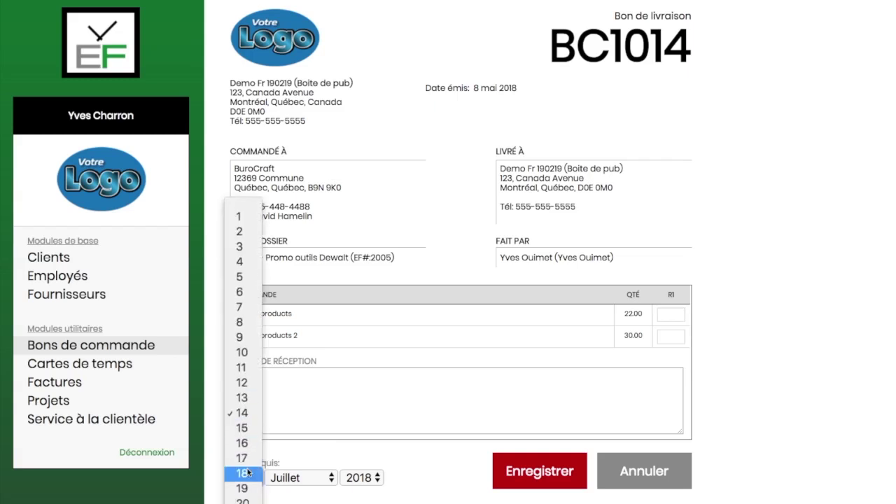
{"action": "left_click", "coordinate": [245, 473]}
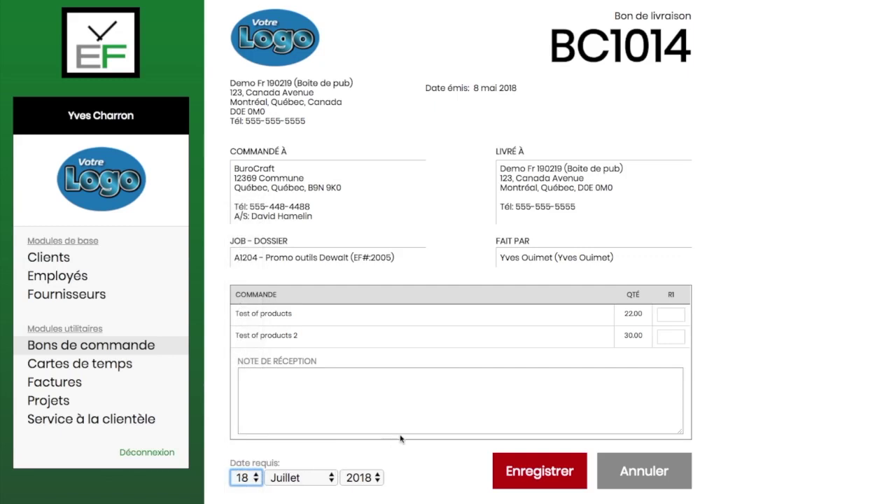
{"action": "left_click", "coordinate": [534, 468]}
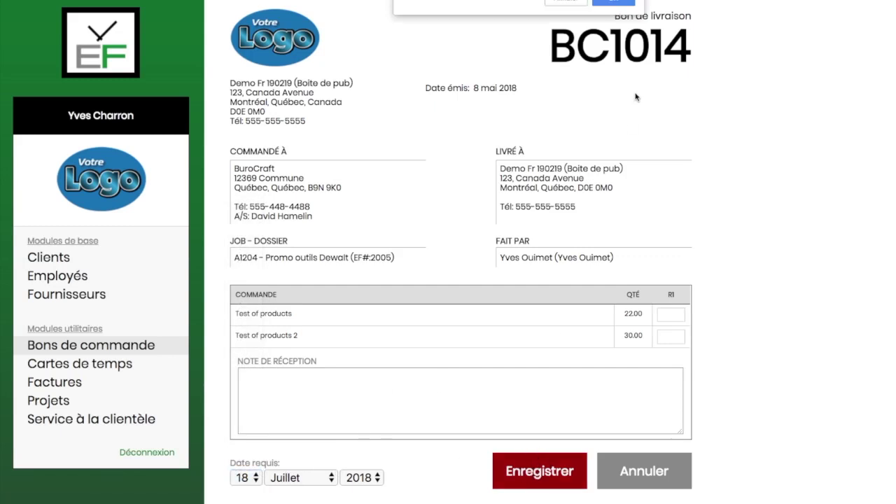
{"action": "left_click", "coordinate": [609, 3]}
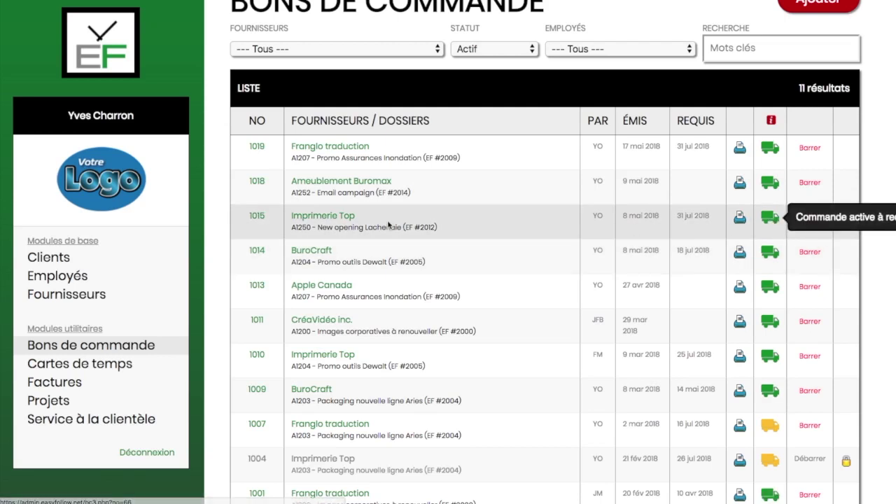
- Open the delivery slip of Imprimerie Top's New opening Lachenaie order and enter the full 25000 flyers as received in R1
{"action": "left_click", "coordinate": [769, 218]}
{"action": "scroll", "coordinate": [347, 364], "scroll_direction": "down", "scroll_amount": 1}
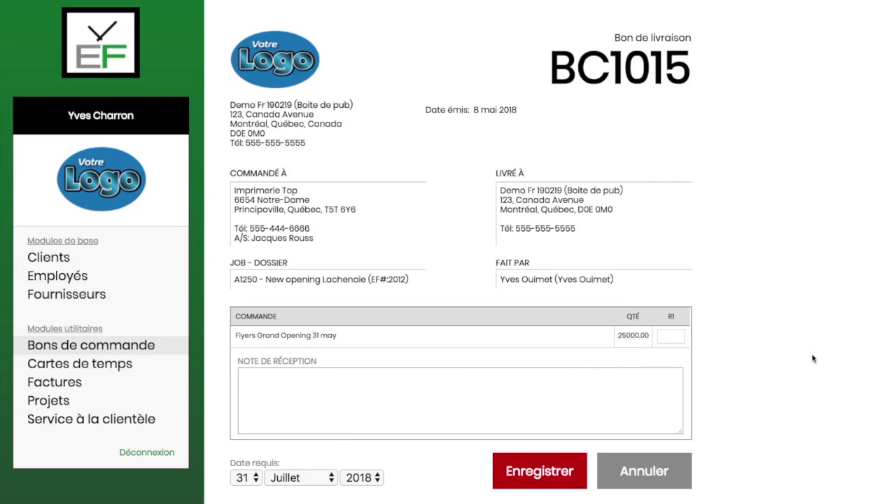
{"action": "left_click", "coordinate": [634, 336]}
{"action": "left_click", "coordinate": [669, 317]}
- Add the reception note "ils sont dans l'entrepot tablette 1" to the delivery slip and save the reception
{"action": "left_click", "coordinate": [331, 400]}
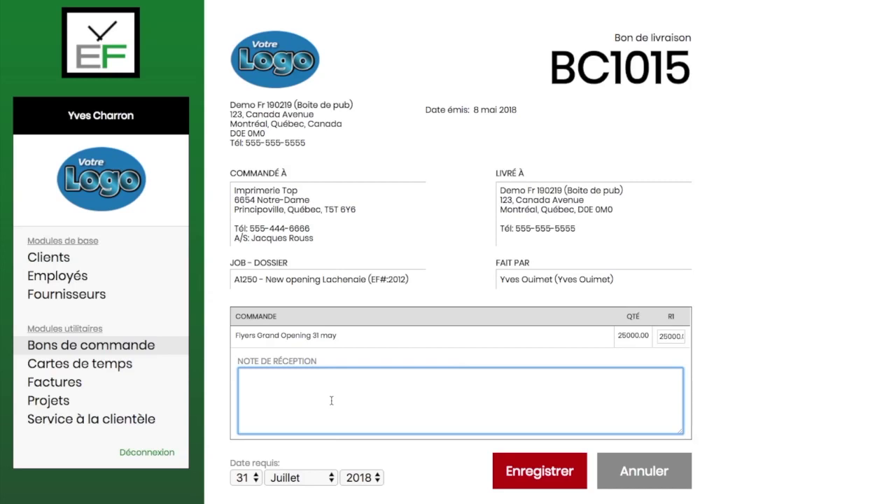
{"action": "type", "text": "Ils sont dans l'entrepot tablette 1"}
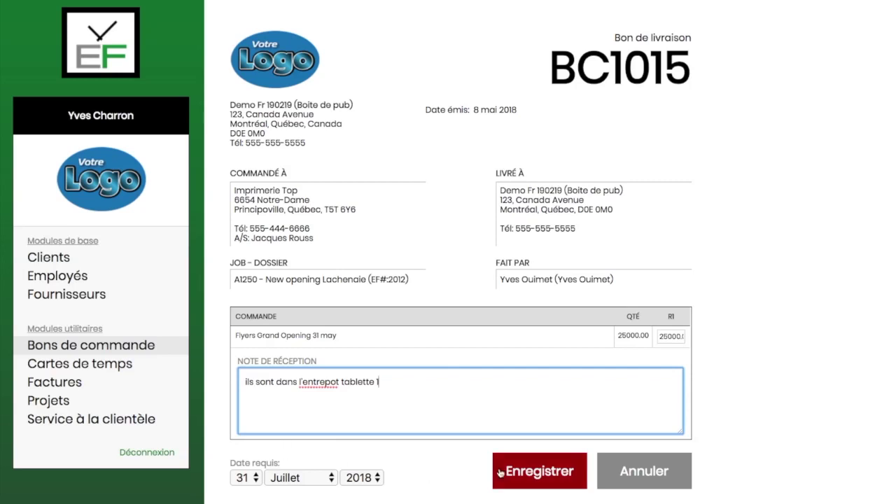
{"action": "left_click", "coordinate": [536, 473]}
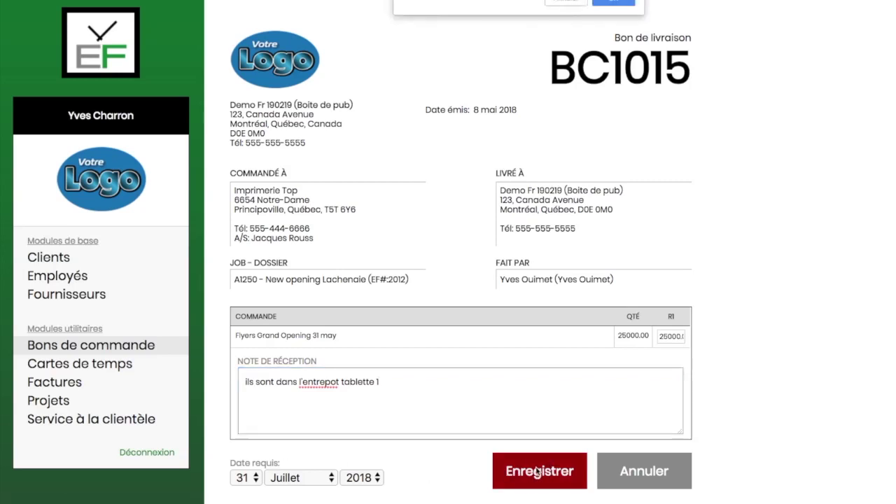
{"action": "left_click", "coordinate": [611, 4]}
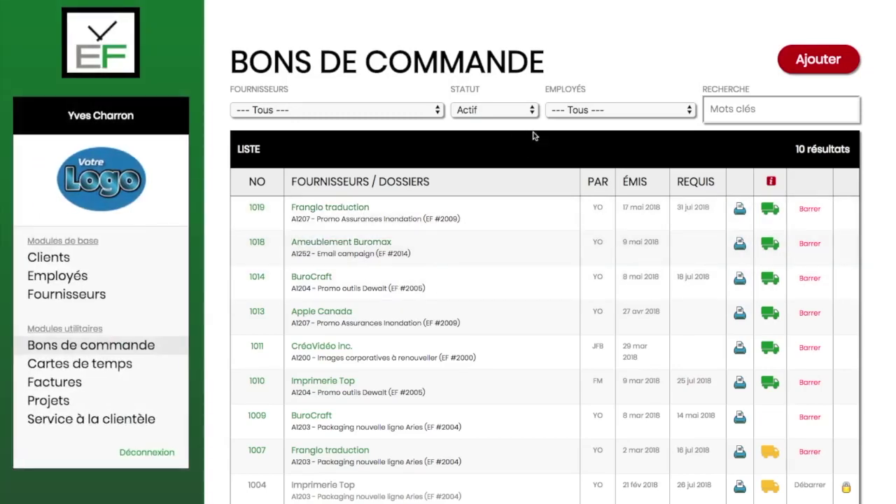
- Filter the orders by the status À payer and open Imprimerie Top's delivery slip to review its reception and invoicing sections
{"action": "left_click", "coordinate": [490, 111]}
{"action": "left_click", "coordinate": [483, 123]}
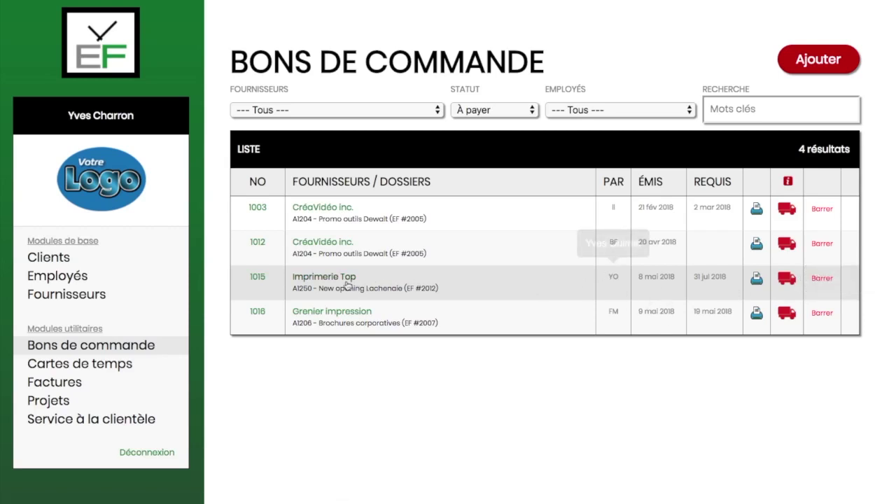
{"action": "left_click", "coordinate": [785, 280]}
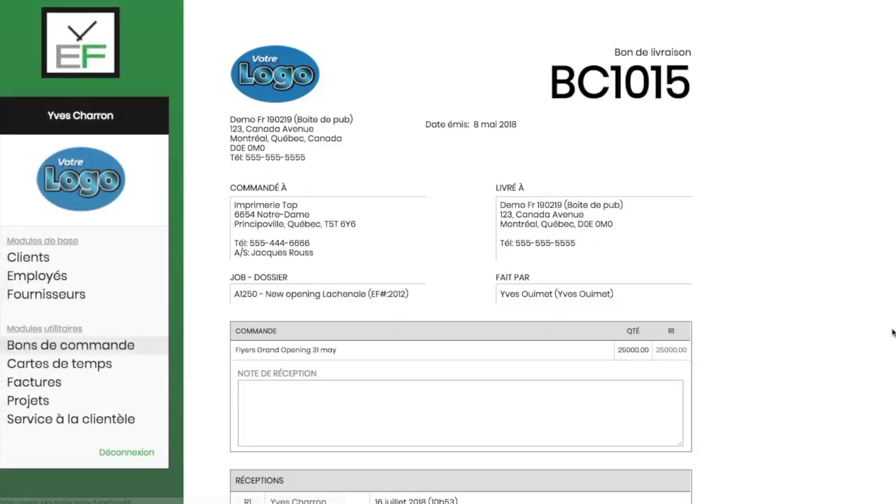
{"action": "scroll", "coordinate": [806, 274], "scroll_direction": "down", "scroll_amount": 2}
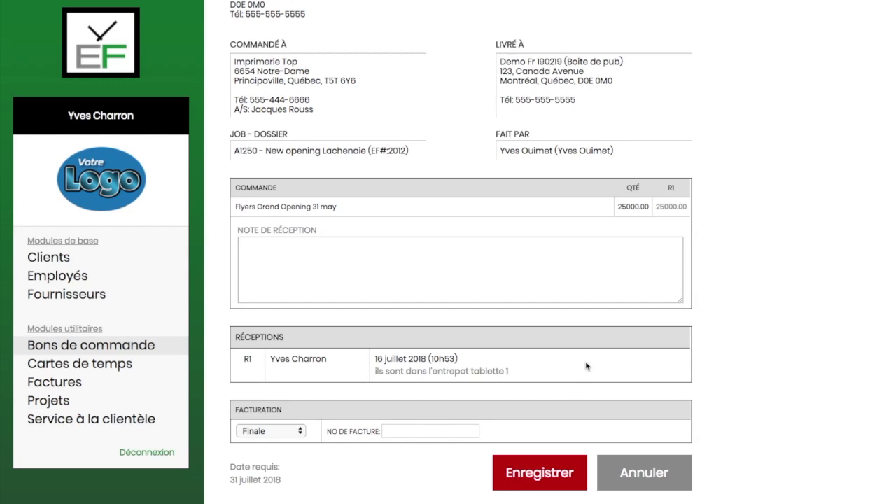
{"action": "scroll", "coordinate": [520, 315], "scroll_direction": "up", "scroll_amount": 3}
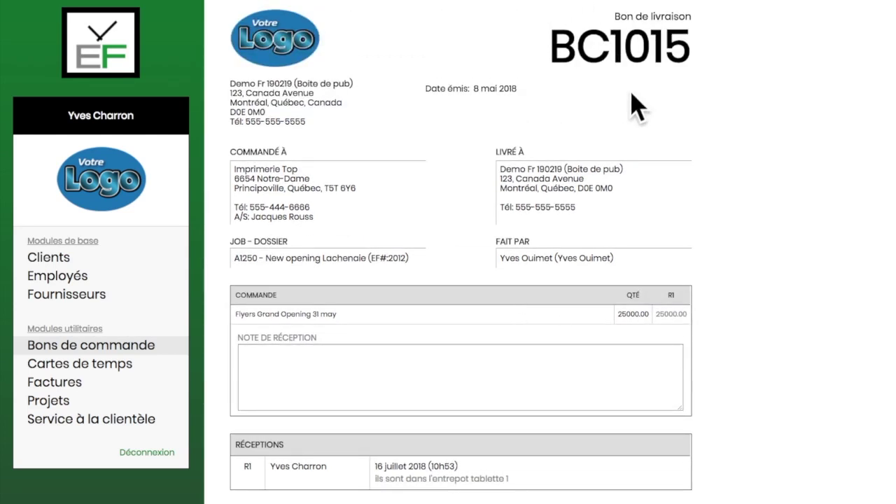
{"action": "scroll", "coordinate": [698, 96], "scroll_direction": "down", "scroll_amount": 3}
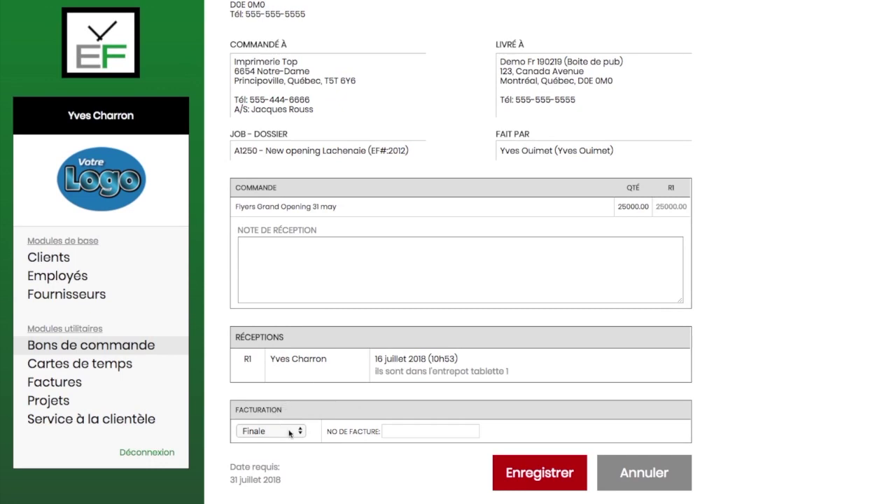
- Set the order's invoicing to Finale, enter the supplier's invoice number and save the delivery slip
{"action": "left_click", "coordinate": [289, 432]}
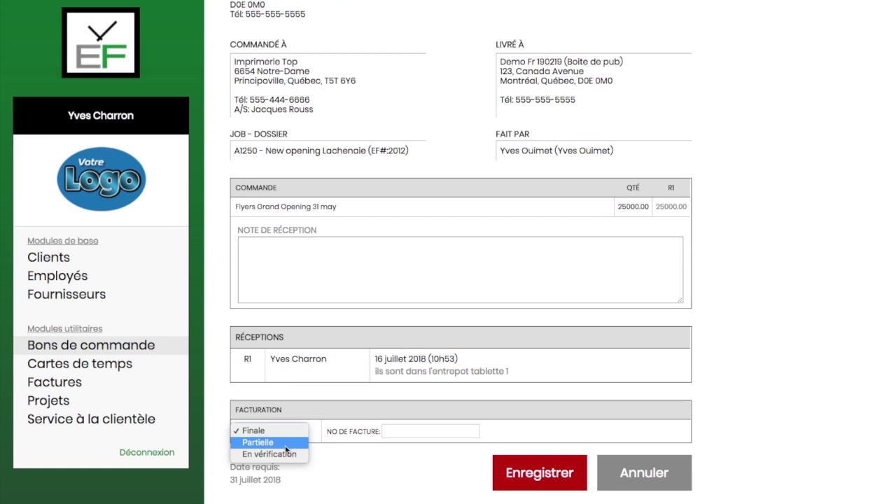
{"action": "left_click", "coordinate": [254, 431]}
{"action": "left_click", "coordinate": [396, 432]}
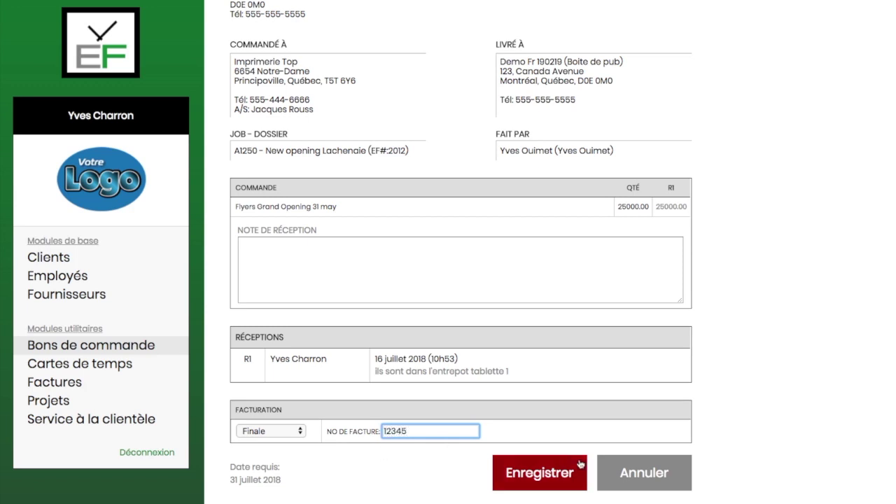
{"action": "left_click", "coordinate": [550, 474]}
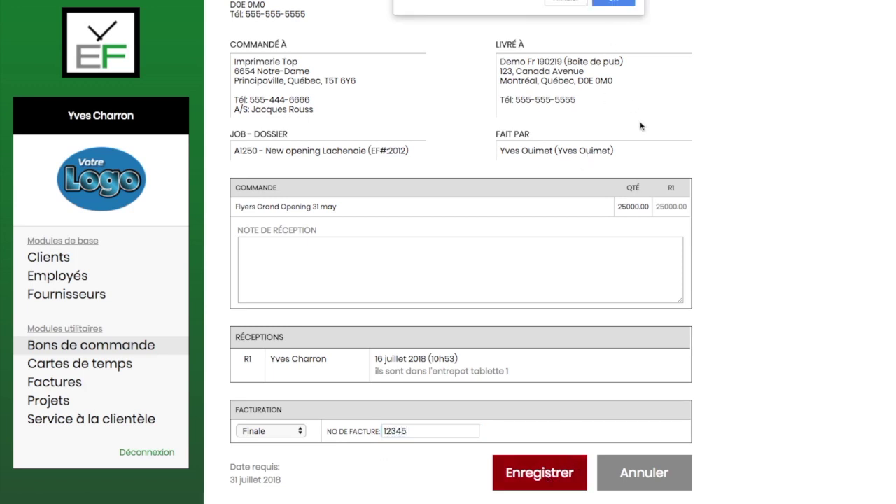
{"action": "left_click", "coordinate": [614, 3]}
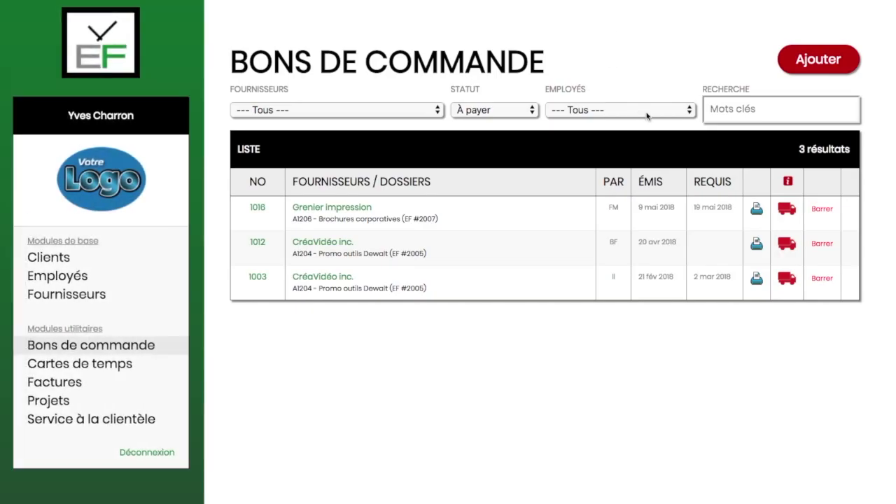
- Filter the purchase orders by the status Payé, and reset the status filter to Tous
{"action": "left_click", "coordinate": [498, 113]}
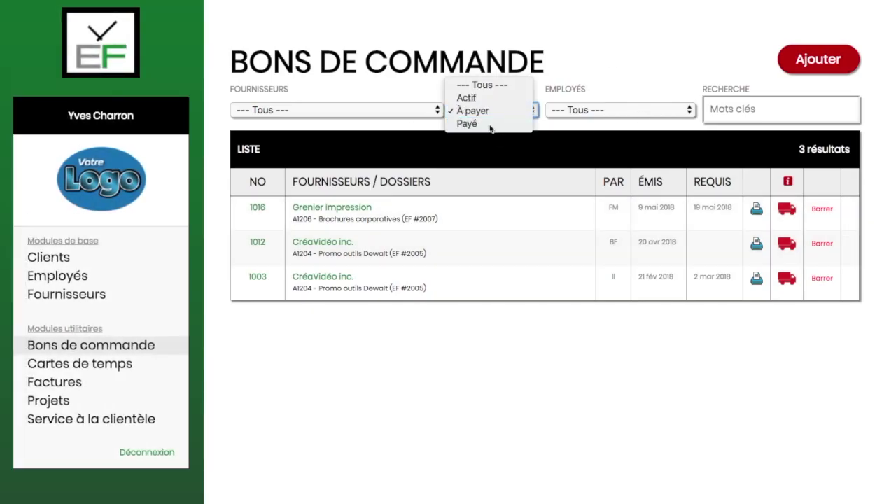
{"action": "left_click", "coordinate": [495, 123]}
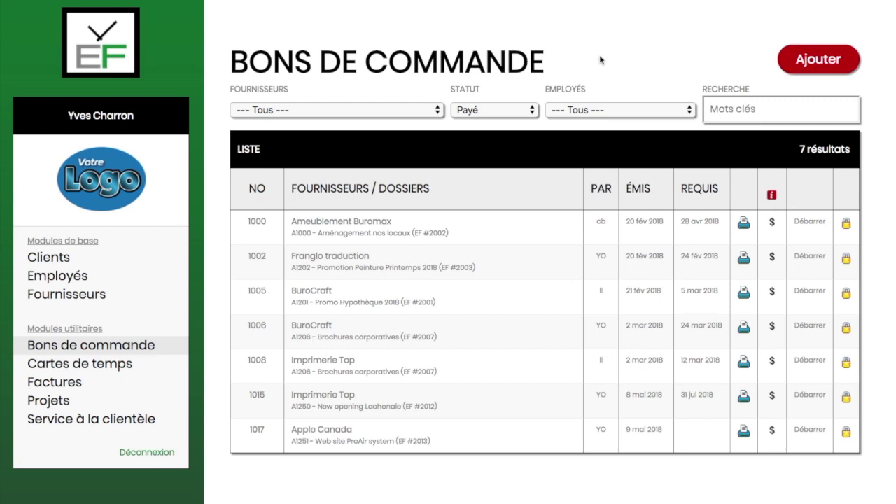
{"action": "left_click", "coordinate": [495, 110]}
{"action": "left_click", "coordinate": [490, 69]}
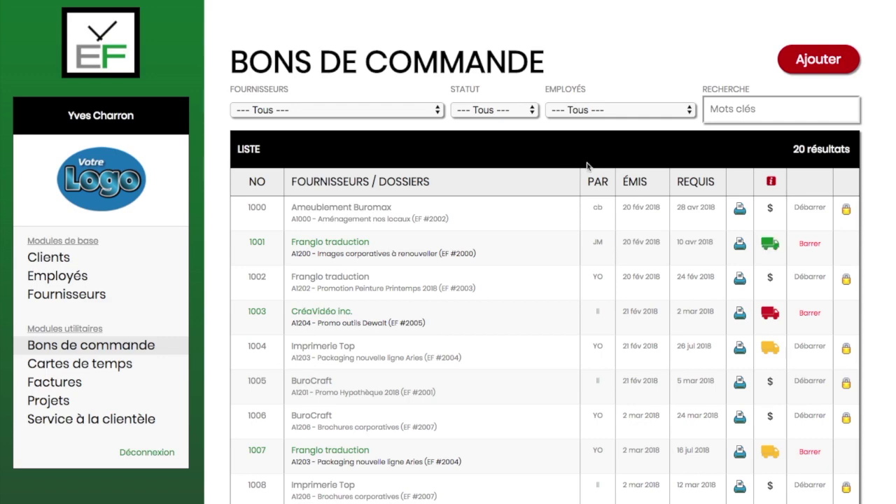
- Examine the status icons of the purchase orders across the full list, including the overdue delivery indications
{"action": "scroll", "coordinate": [588, 167], "scroll_direction": "down", "scroll_amount": 1}
{"action": "scroll", "coordinate": [588, 166], "scroll_direction": "down", "scroll_amount": 3}
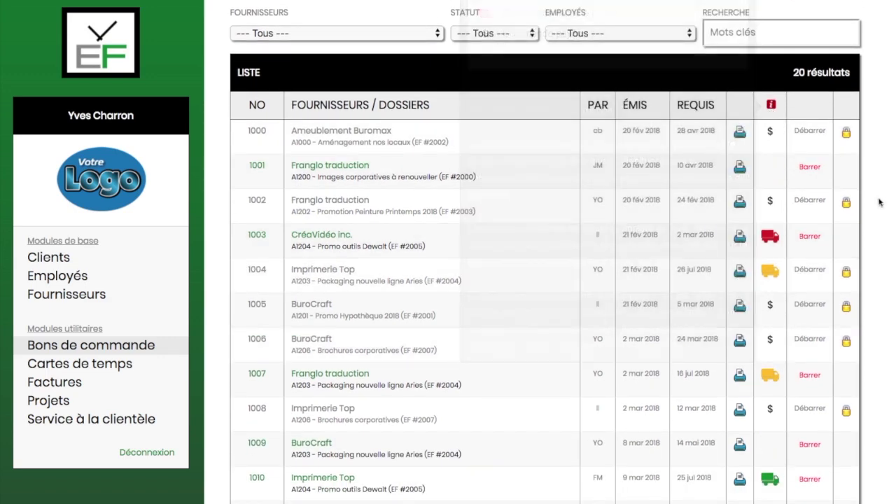
{"action": "scroll", "coordinate": [886, 203], "scroll_direction": "down", "scroll_amount": 3}
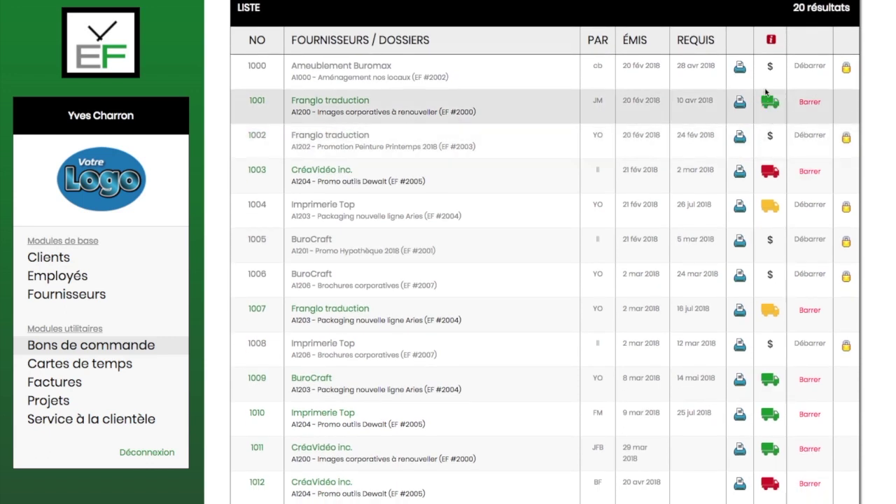
{"action": "mouse_move", "coordinate": [771, 110]}
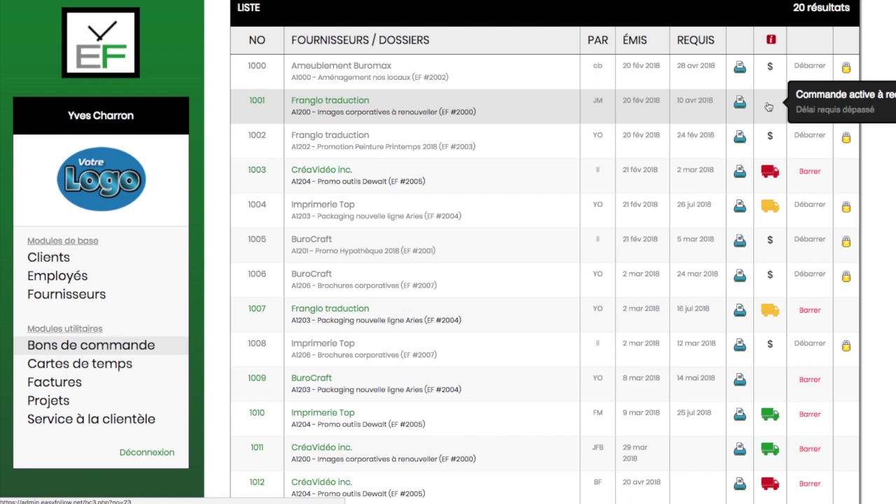
{"action": "scroll", "coordinate": [755, 303], "scroll_direction": "down", "scroll_amount": 2}
{"action": "mouse_move", "coordinate": [774, 344]}
{"action": "scroll", "coordinate": [774, 344], "scroll_direction": "down", "scroll_amount": 3}
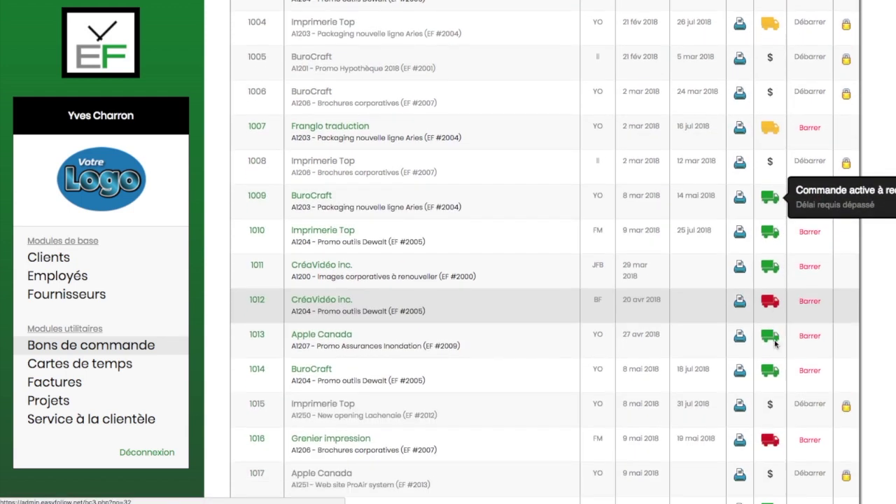
{"action": "scroll", "coordinate": [783, 233], "scroll_direction": "up", "scroll_amount": 5}
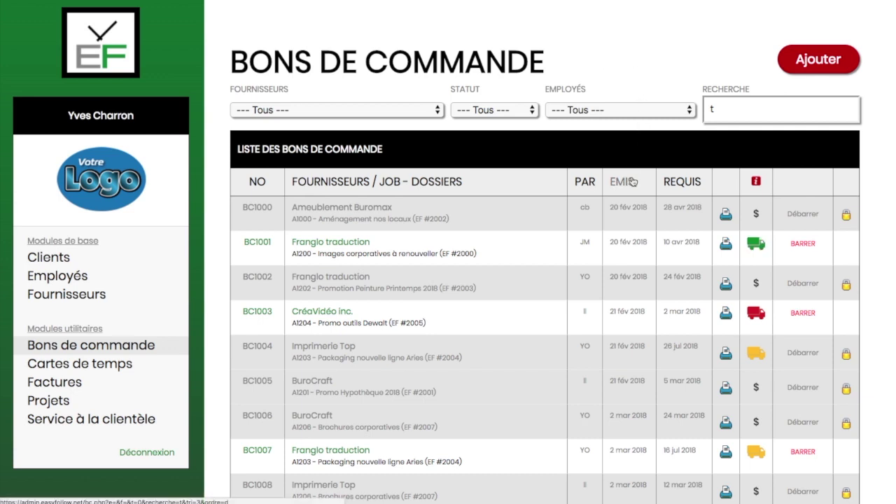
- Search the purchase orders for the keyword "t" and look through the resulting list
{"action": "scroll", "coordinate": [633, 175], "scroll_direction": "down", "scroll_amount": 4}
{"action": "scroll", "coordinate": [632, 180], "scroll_direction": "down", "scroll_amount": 2}
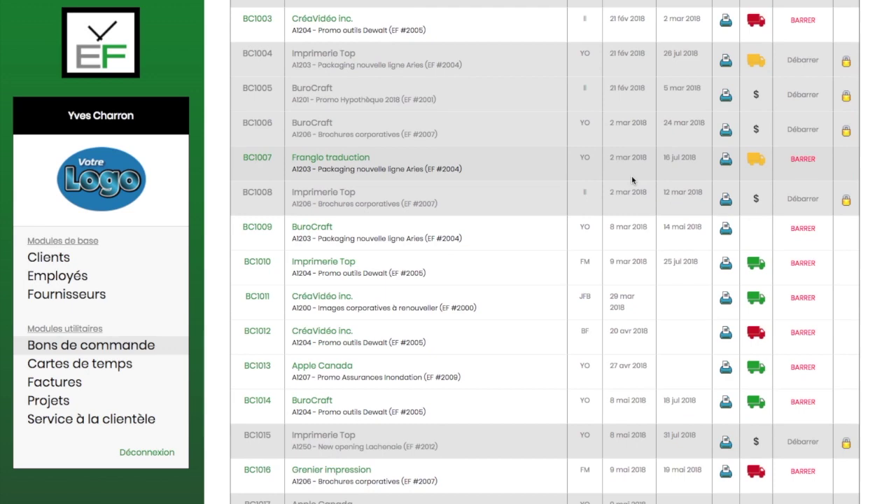
- Filter the purchase orders matching the keyword "t" by the status Actif
{"action": "scroll", "coordinate": [632, 180], "scroll_direction": "up", "scroll_amount": 1}
{"action": "scroll", "coordinate": [632, 179], "scroll_direction": "up", "scroll_amount": 5}
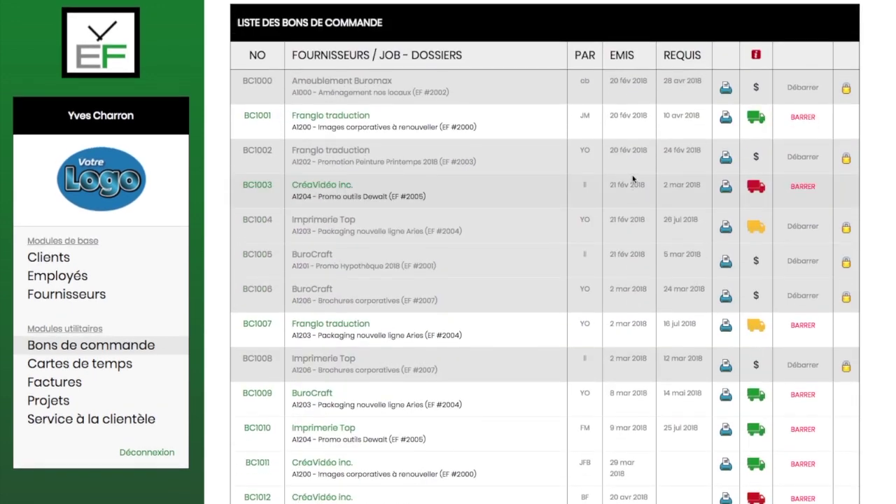
{"action": "left_click", "coordinate": [506, 110]}
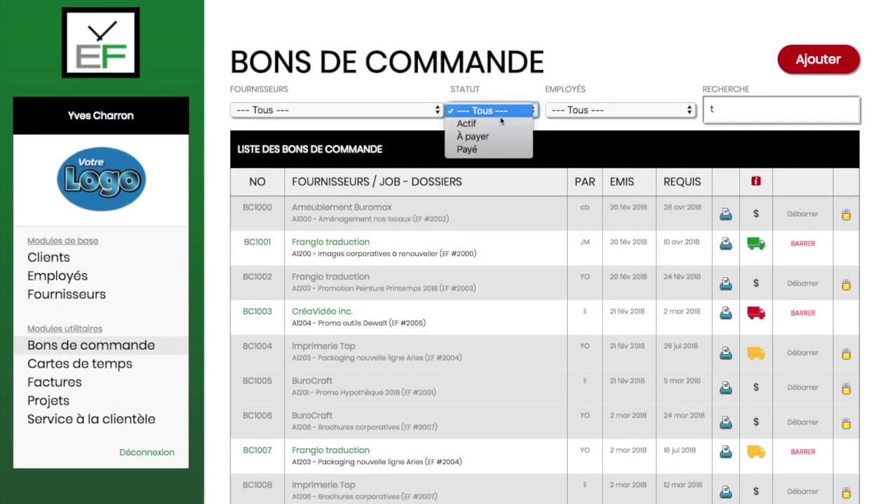
{"action": "left_click", "coordinate": [498, 123]}
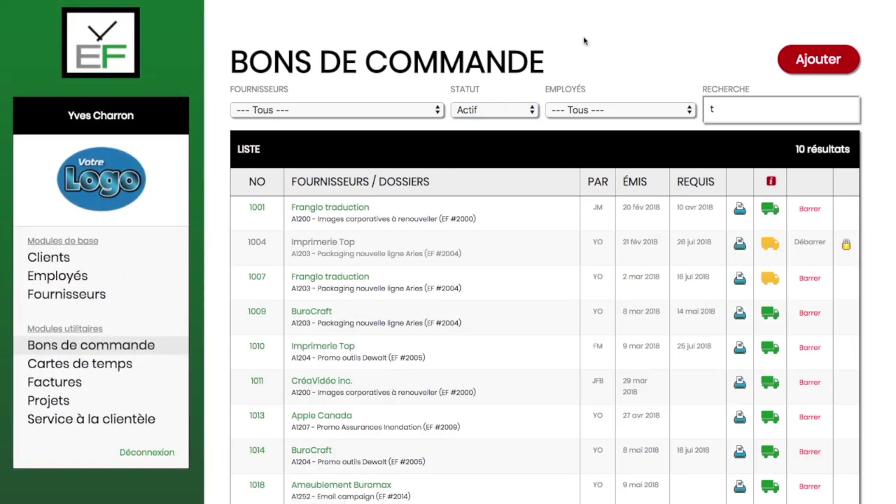
- Start a new purchase order and choose Franglo traduction as its supplier
{"action": "left_click", "coordinate": [810, 61]}
{"action": "left_click", "coordinate": [545, 148]}
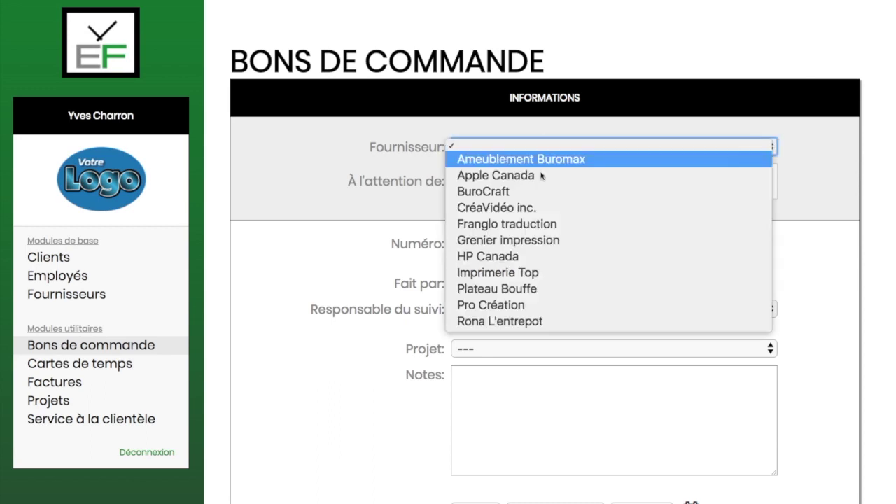
{"action": "left_click", "coordinate": [538, 224]}
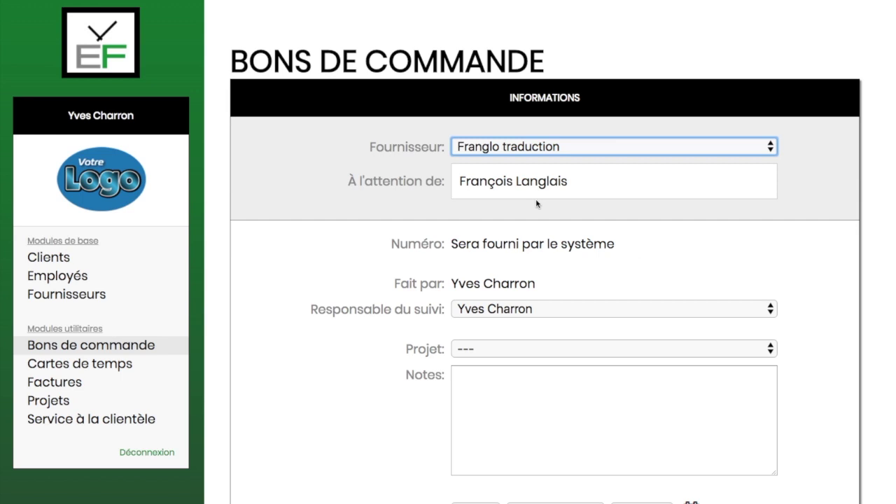
- Assign another employee as responsible for the follow-up and link the order to project A1251 - Web site ProAir system
{"action": "scroll", "coordinate": [665, 244], "scroll_direction": "down", "scroll_amount": 2}
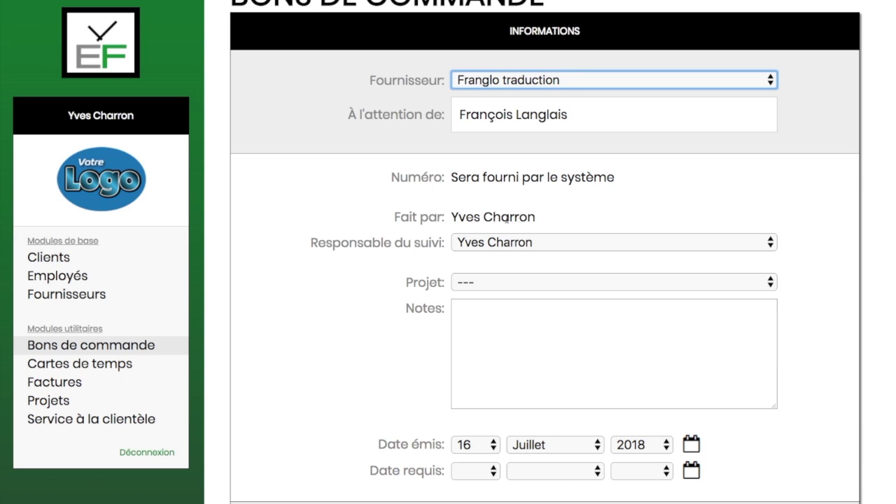
{"action": "left_click", "coordinate": [494, 245]}
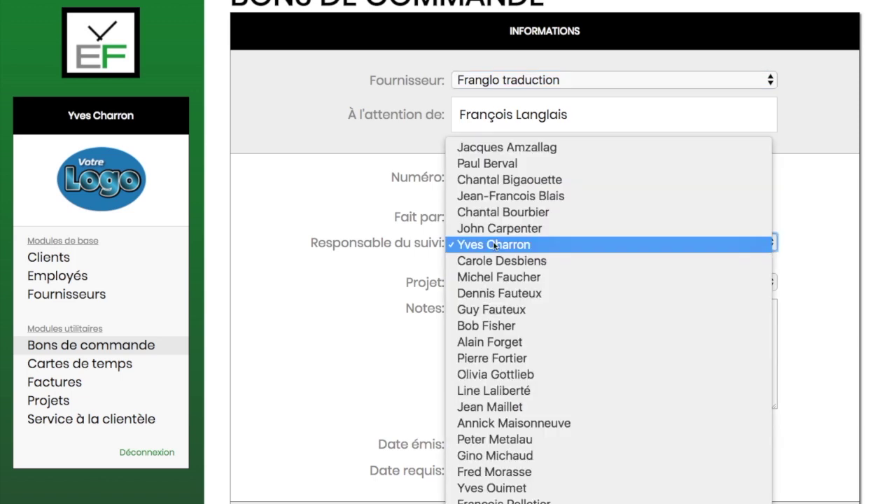
{"action": "left_click", "coordinate": [534, 487]}
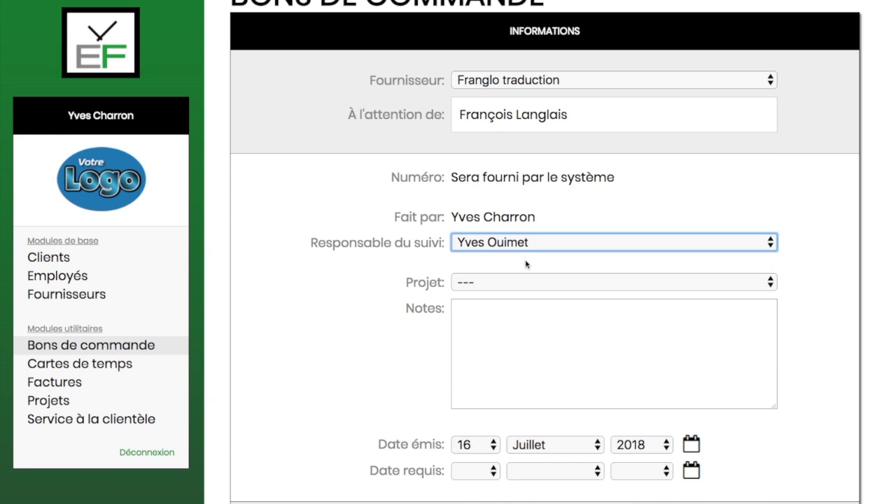
{"action": "left_click", "coordinate": [522, 282]}
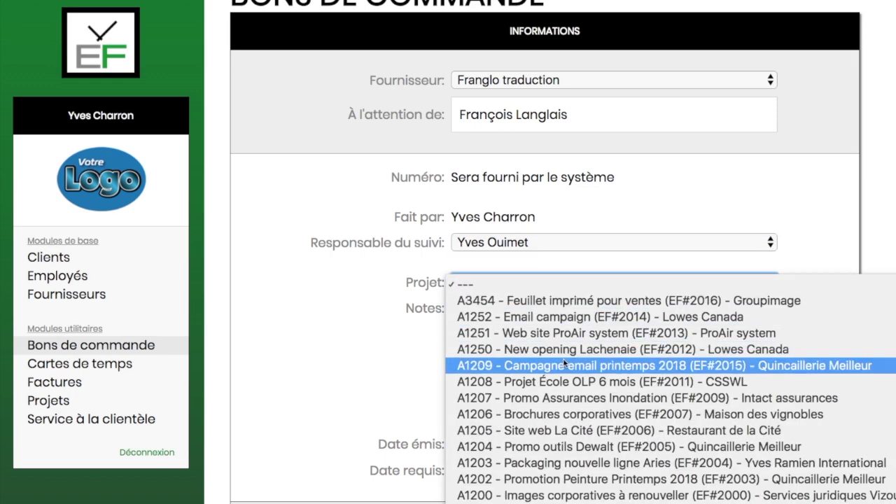
{"action": "left_click", "coordinate": [573, 338]}
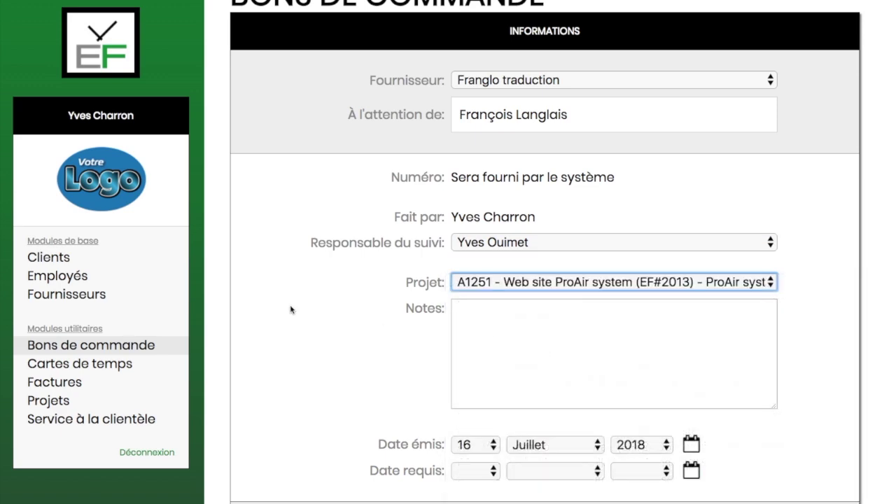
- Set the new order's required date to 31 Juillet 2018
{"action": "scroll", "coordinate": [289, 310], "scroll_direction": "down", "scroll_amount": 3}
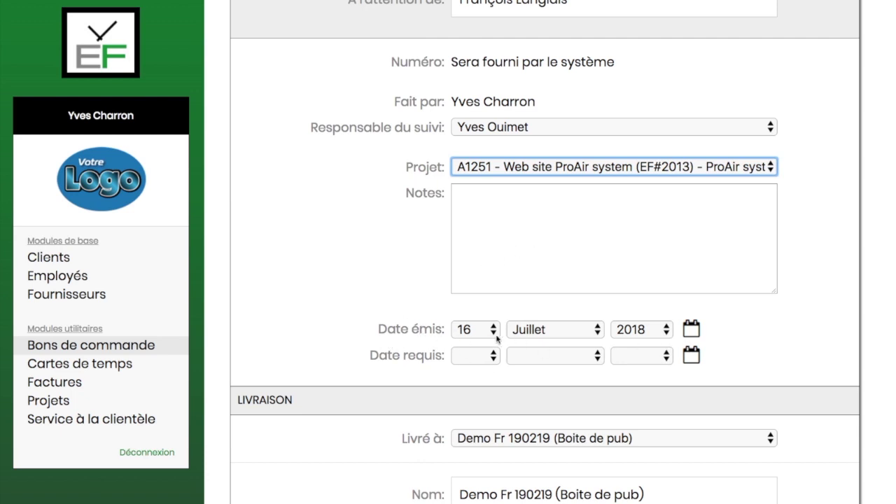
{"action": "scroll", "coordinate": [539, 360], "scroll_direction": "down", "scroll_amount": 3}
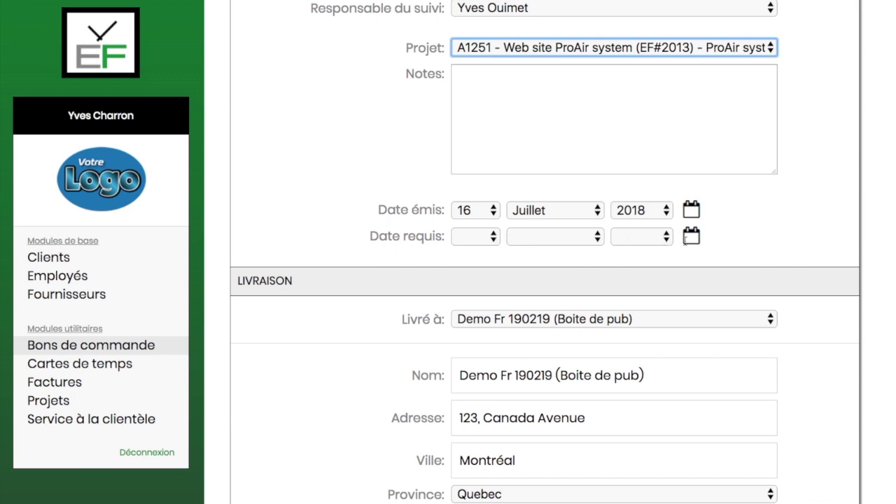
{"action": "left_click", "coordinate": [692, 238]}
{"action": "left_click", "coordinate": [789, 314]}
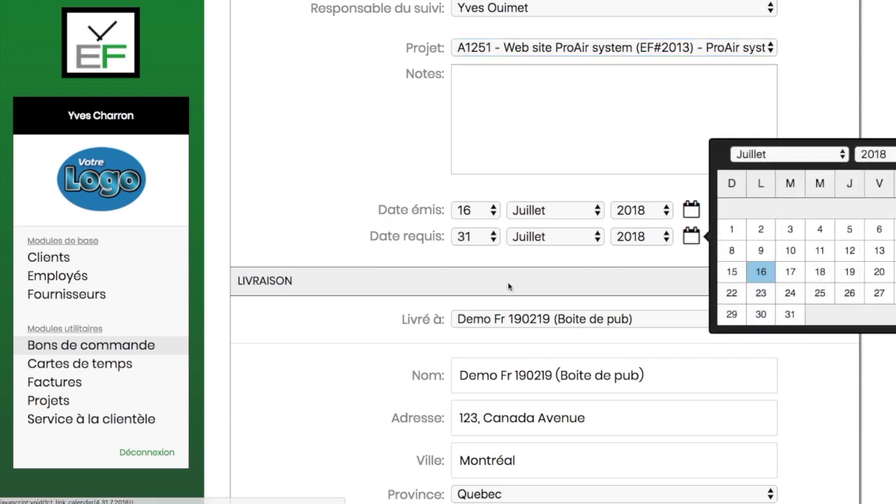
- Review the delivery destinations, keep Demo Fr 190219 (Boite de pub), and save the purchase order
{"action": "scroll", "coordinate": [514, 277], "scroll_direction": "down", "scroll_amount": 3}
{"action": "scroll", "coordinate": [388, 217], "scroll_direction": "down", "scroll_amount": 2}
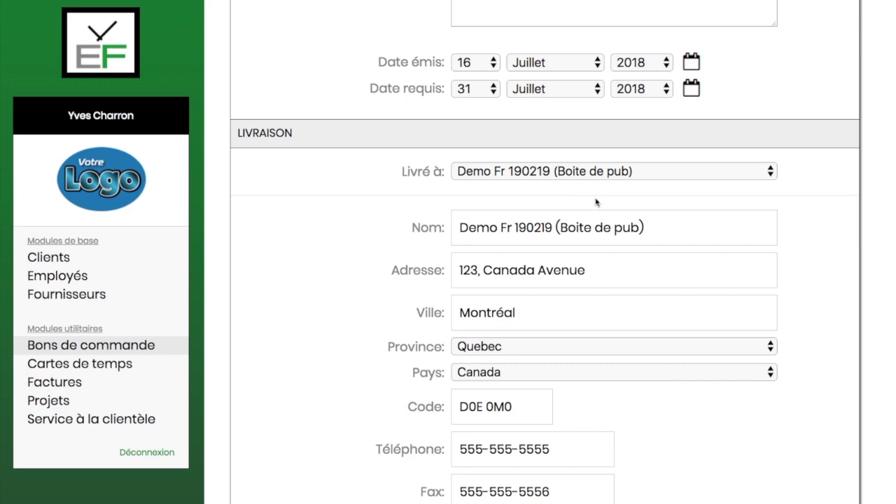
{"action": "left_click", "coordinate": [751, 174]}
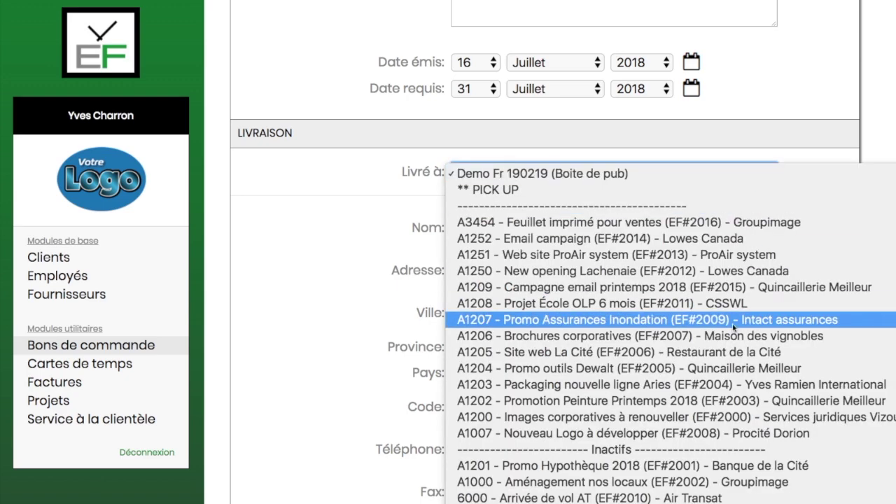
{"action": "left_click", "coordinate": [740, 125]}
{"action": "scroll", "coordinate": [817, 129], "scroll_direction": "down", "scroll_amount": 4}
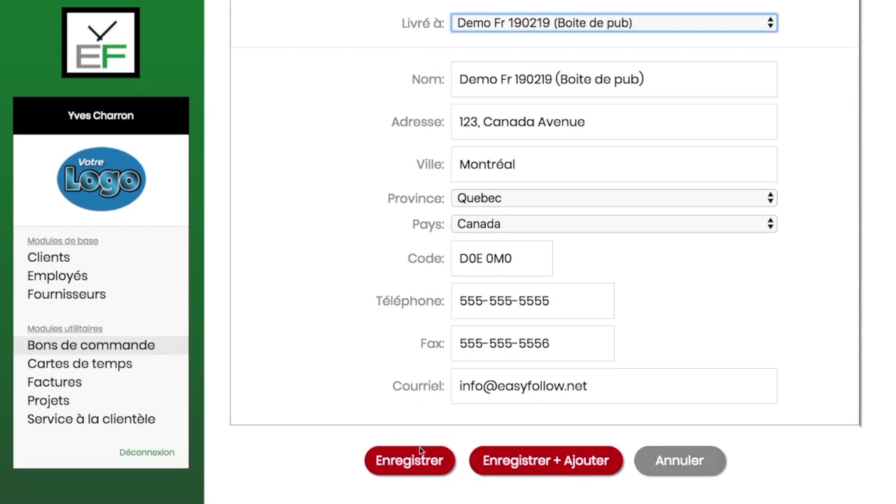
{"action": "left_click", "coordinate": [440, 448]}
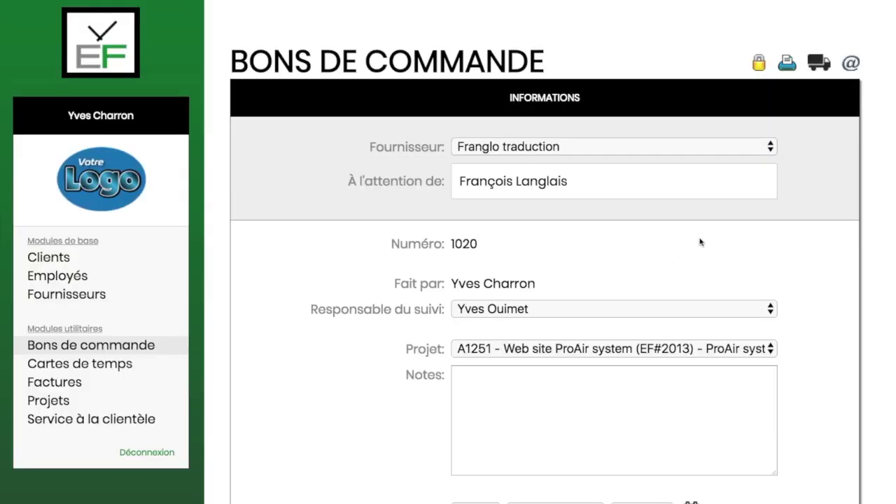
- Describe the first order line as "chaises à barreaux pour bureau des graphistes"
{"action": "scroll", "coordinate": [744, 247], "scroll_direction": "down", "scroll_amount": 2}
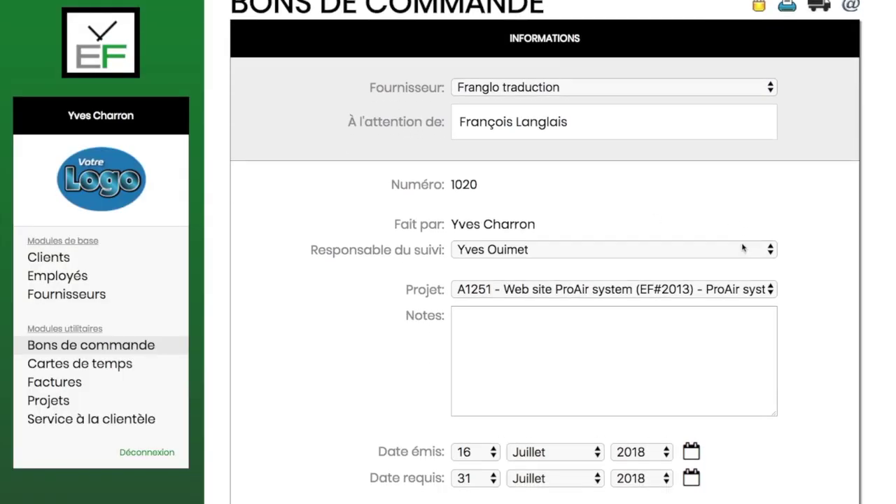
{"action": "scroll", "coordinate": [741, 247], "scroll_direction": "down", "scroll_amount": 10}
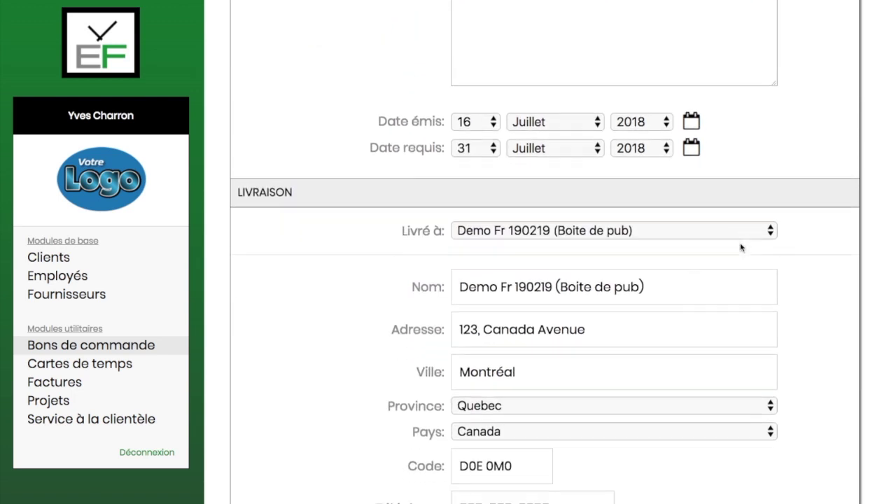
{"action": "scroll", "coordinate": [741, 247], "scroll_direction": "down", "scroll_amount": 8}
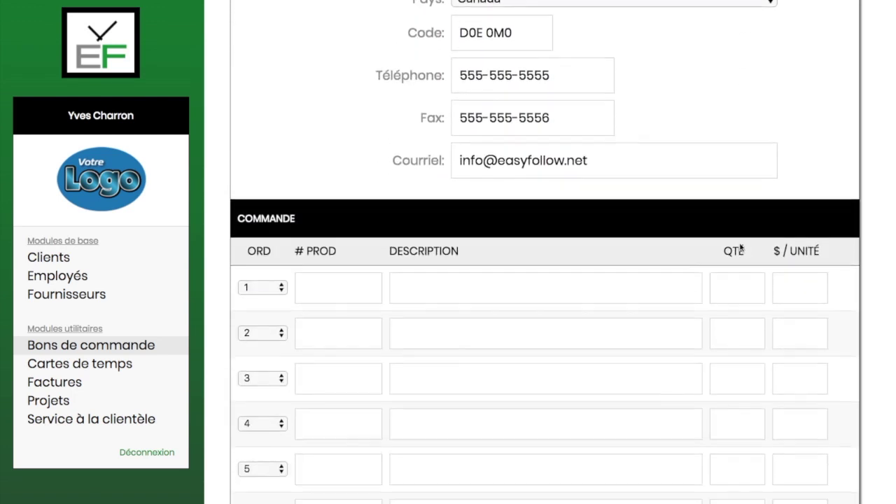
{"action": "scroll", "coordinate": [741, 247], "scroll_direction": "down", "scroll_amount": 1}
{"action": "left_click", "coordinate": [317, 187]}
{"action": "left_click", "coordinate": [400, 189]}
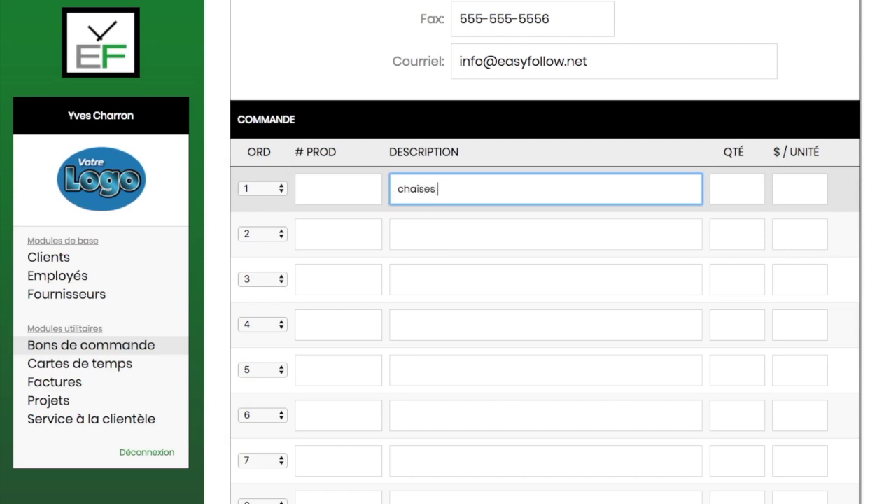
{"action": "type", "text": "rreaux pour bureau des graphistes"}
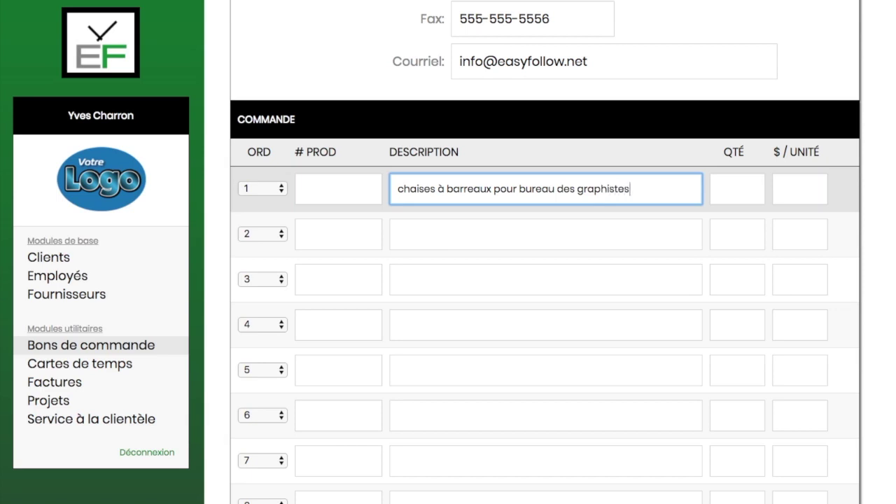
- Set the first order line's quantity to 4 and unit price to 175.25, and save the order
{"action": "left_click", "coordinate": [731, 189]}
{"action": "type", "text": "4"}
{"action": "left_click", "coordinate": [789, 191]}
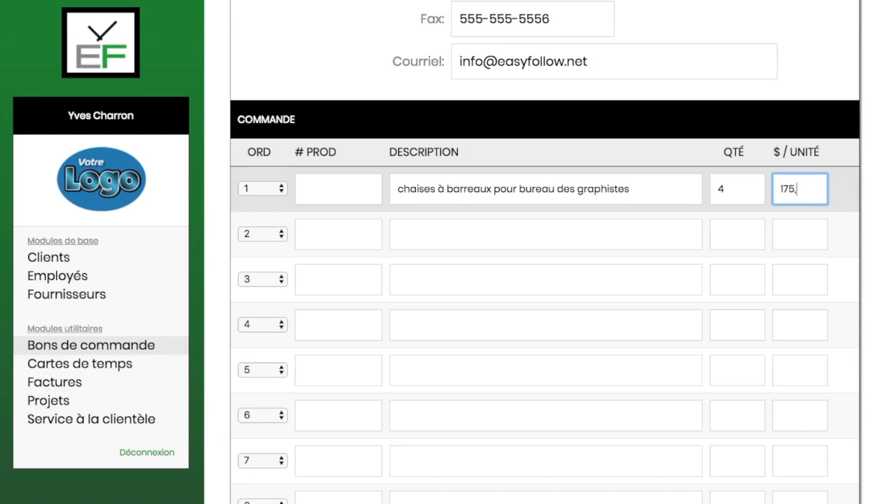
{"action": "scroll", "coordinate": [781, 194], "scroll_direction": "down", "scroll_amount": 6}
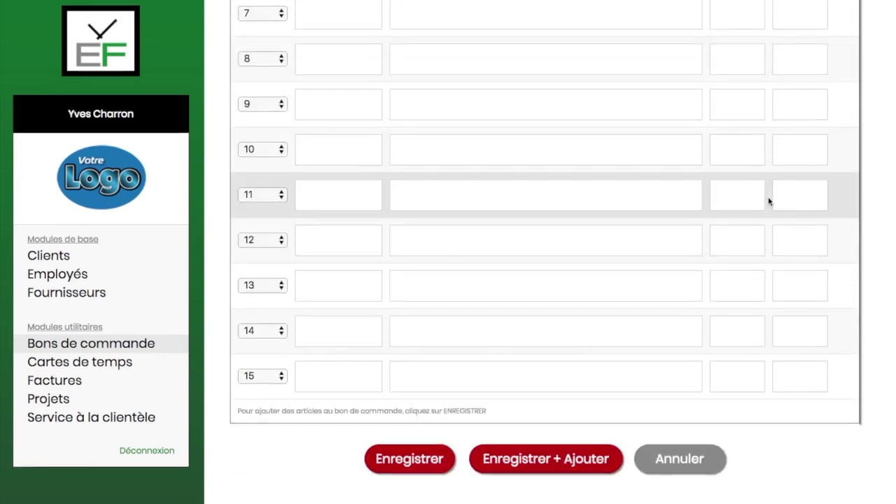
{"action": "left_click", "coordinate": [410, 461]}
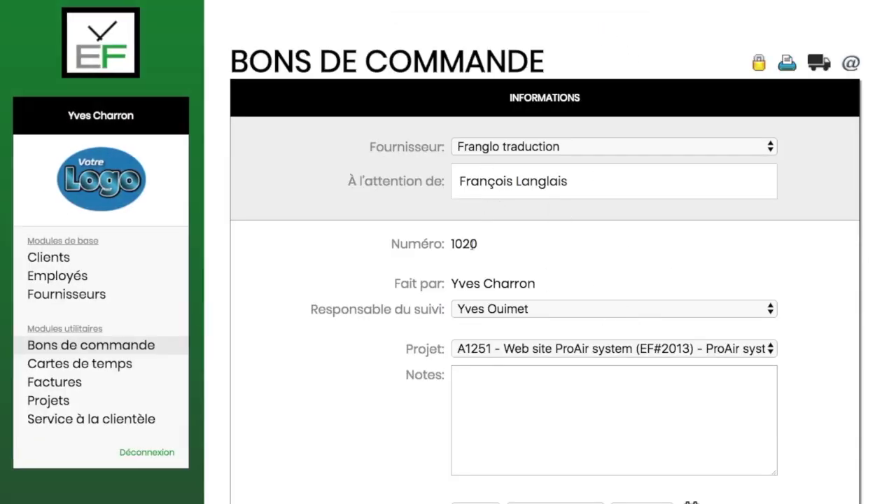
- Check the saved order's number, and open its printable version to review the ordered item
{"action": "left_click_drag", "start_coordinate": [451, 244], "coordinate": [476, 244]}
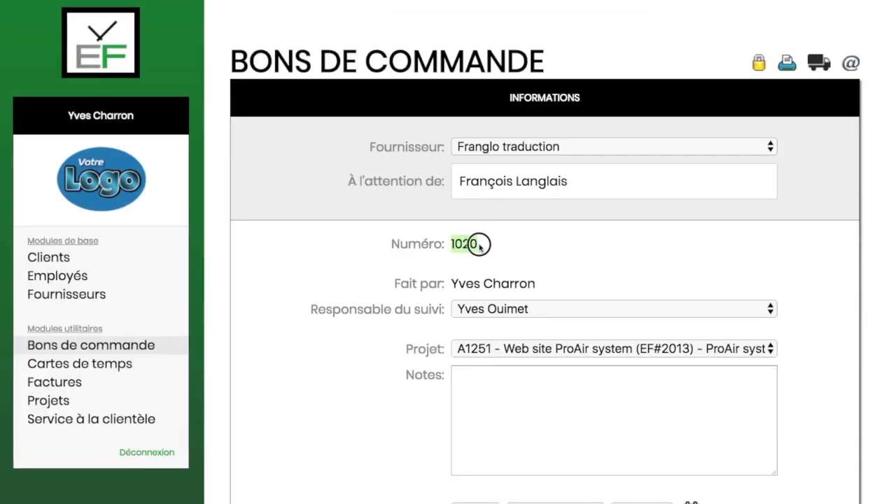
{"action": "scroll", "coordinate": [578, 243], "scroll_direction": "down", "scroll_amount": 3}
{"action": "scroll", "coordinate": [580, 239], "scroll_direction": "down", "scroll_amount": 14}
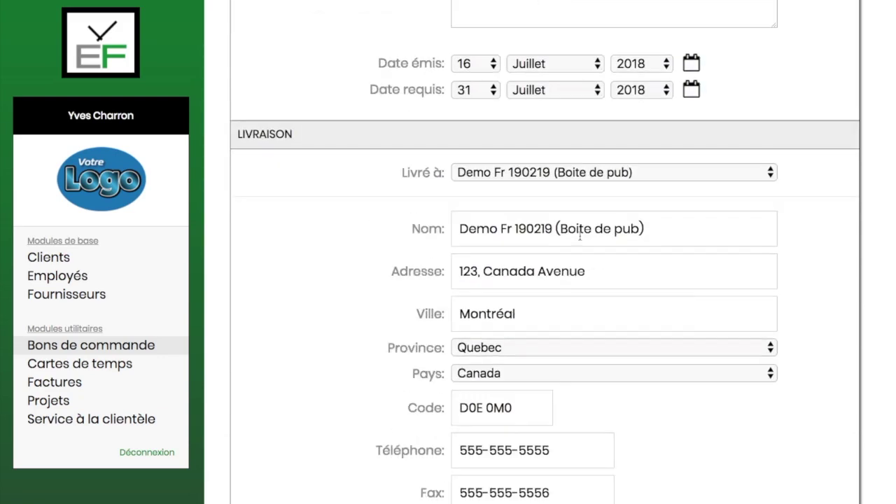
{"action": "scroll", "coordinate": [580, 238], "scroll_direction": "up", "scroll_amount": 8}
{"action": "scroll", "coordinate": [580, 234], "scroll_direction": "up", "scroll_amount": 10}
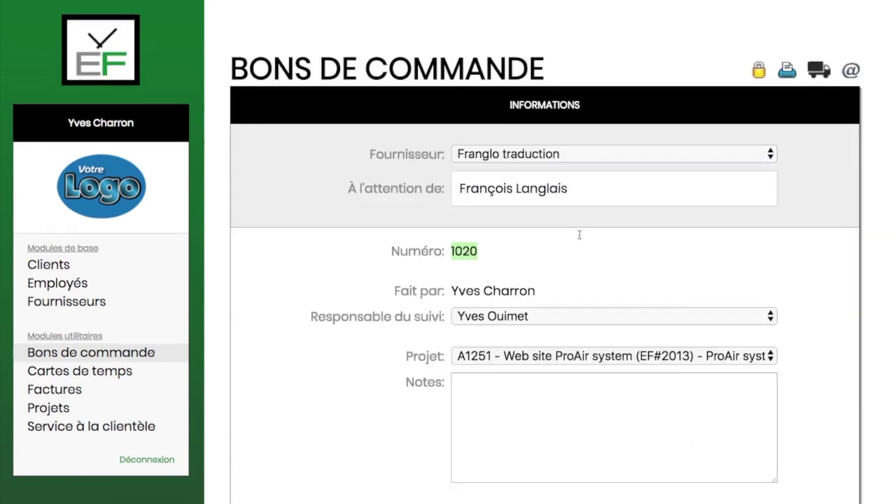
{"action": "left_click", "coordinate": [786, 65]}
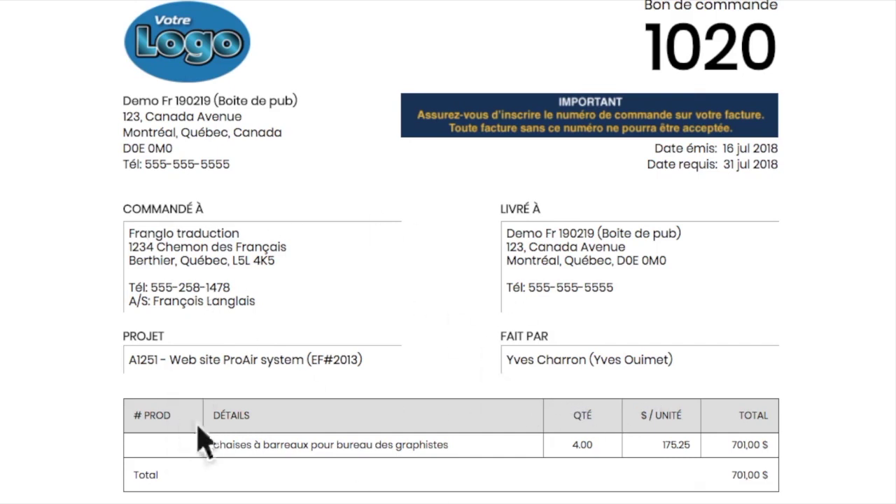
{"action": "left_click_drag", "start_coordinate": [246, 444], "coordinate": [427, 444]}
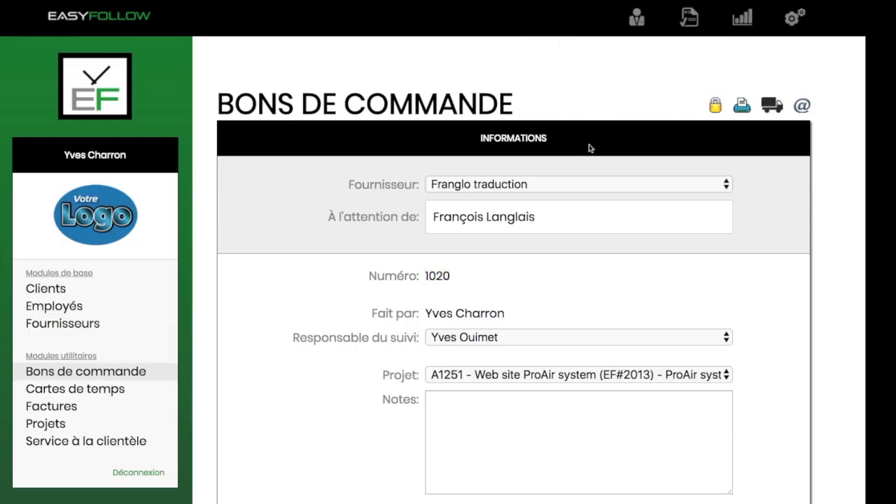
- Return to the purchase order list and locate the newly created Franglo traduction order
{"action": "scroll", "coordinate": [590, 146], "scroll_direction": "down", "scroll_amount": 5}
{"action": "scroll", "coordinate": [590, 146], "scroll_direction": "up", "scroll_amount": 5}
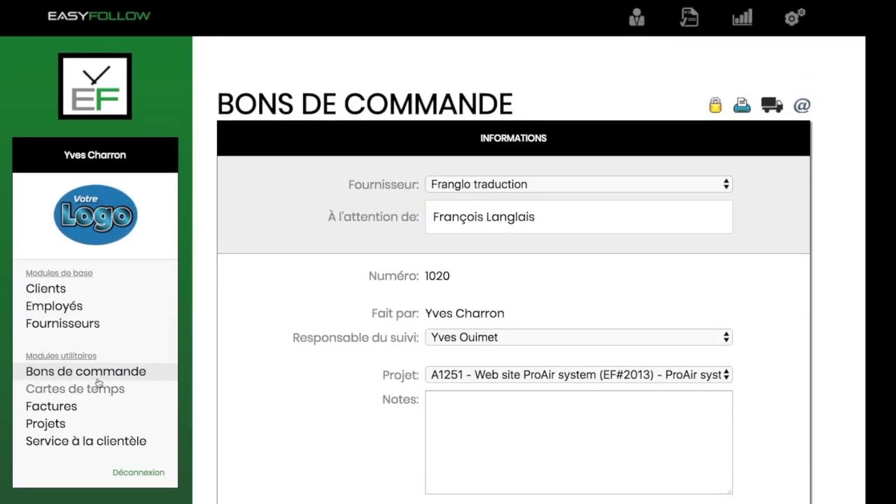
{"action": "left_click", "coordinate": [86, 375]}
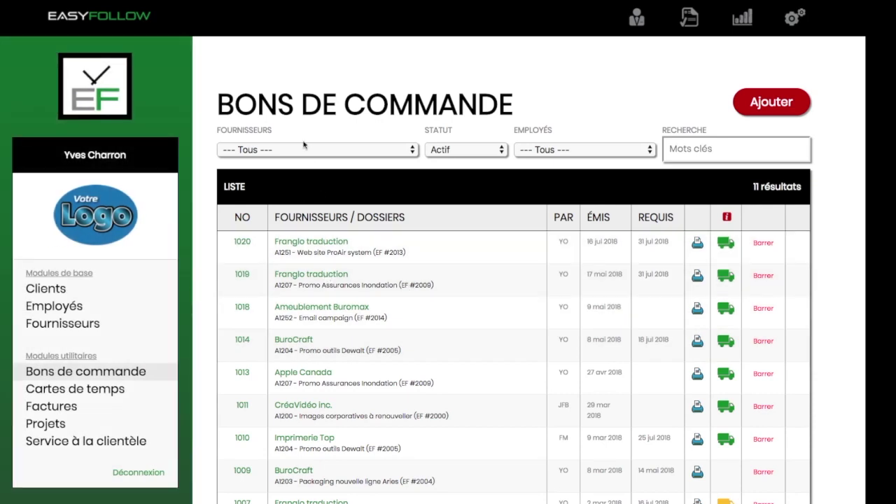
{"action": "scroll", "coordinate": [302, 144], "scroll_direction": "down", "scroll_amount": 2}
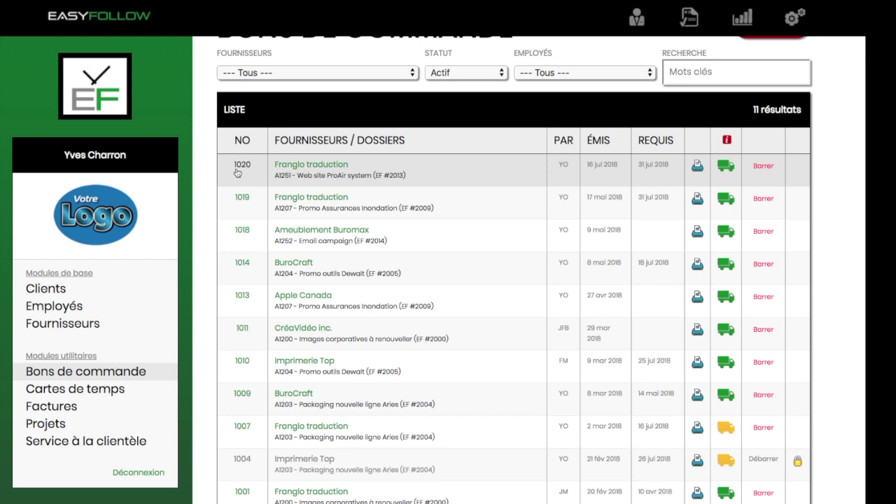
{"action": "scroll", "coordinate": [468, 200], "scroll_direction": "up", "scroll_amount": 2}
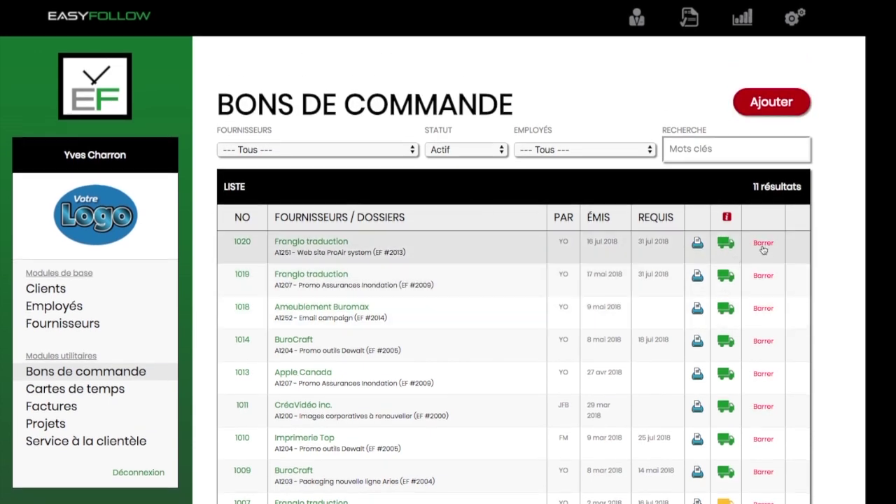
- Lock the new Franglo traduction purchase order for project A1251 from the list
{"action": "left_click", "coordinate": [764, 245]}
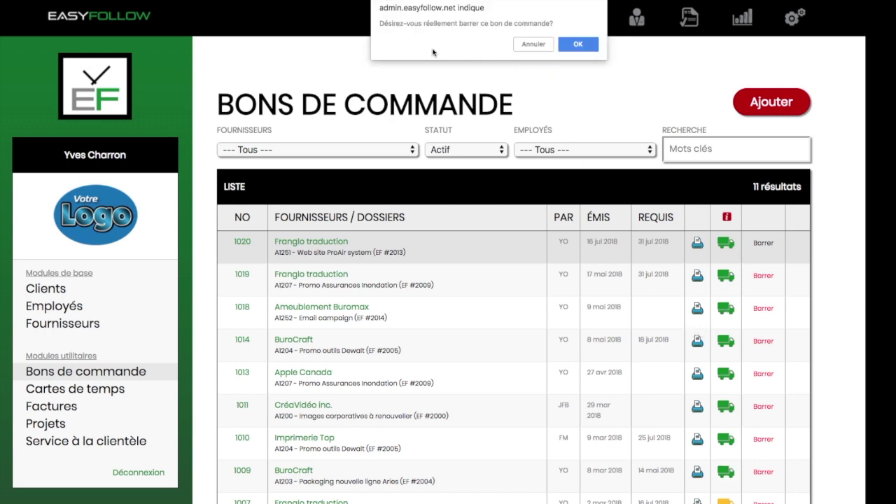
{"action": "left_click", "coordinate": [584, 41]}
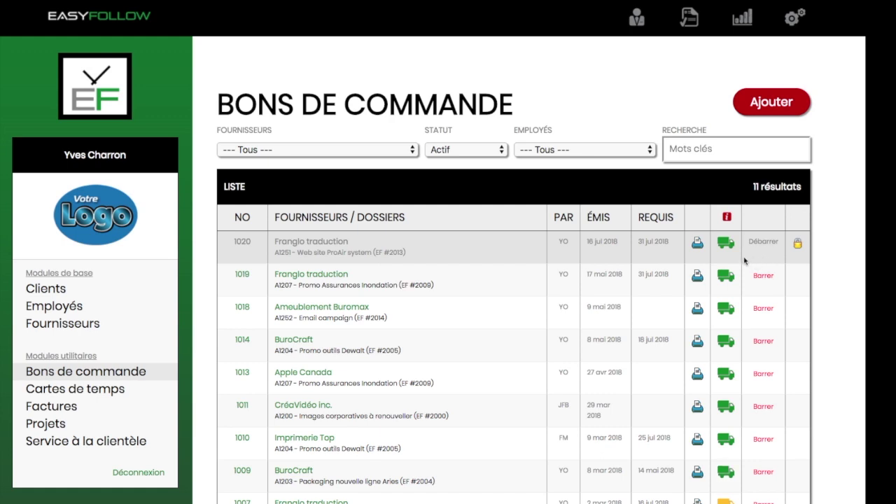
{"action": "mouse_move", "coordinate": [798, 245]}
- Unlock the Franglo traduction purchase order for project A1251
{"action": "left_click", "coordinate": [763, 240]}
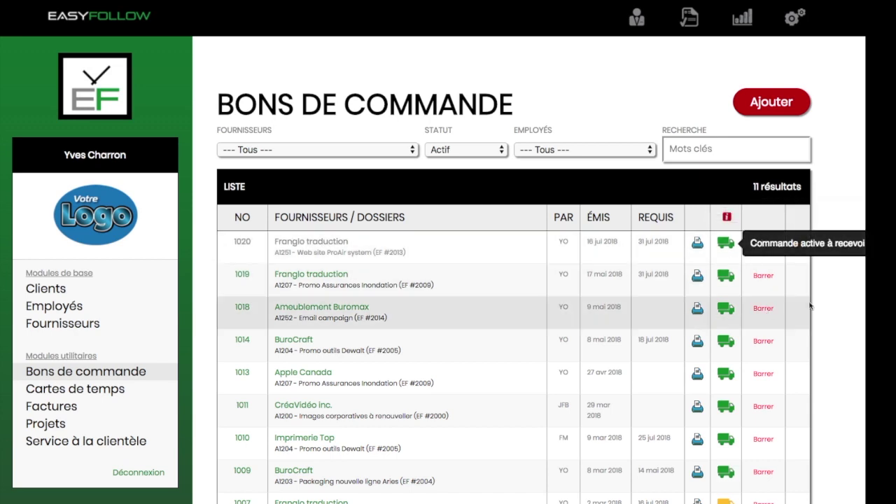
{"action": "left_click", "coordinate": [762, 242]}
{"action": "left_click", "coordinate": [770, 243]}
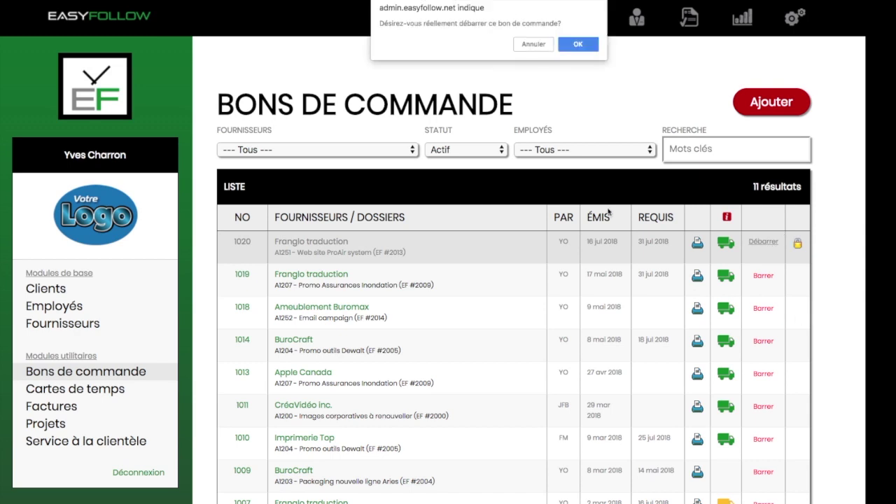
{"action": "left_click", "coordinate": [577, 44]}
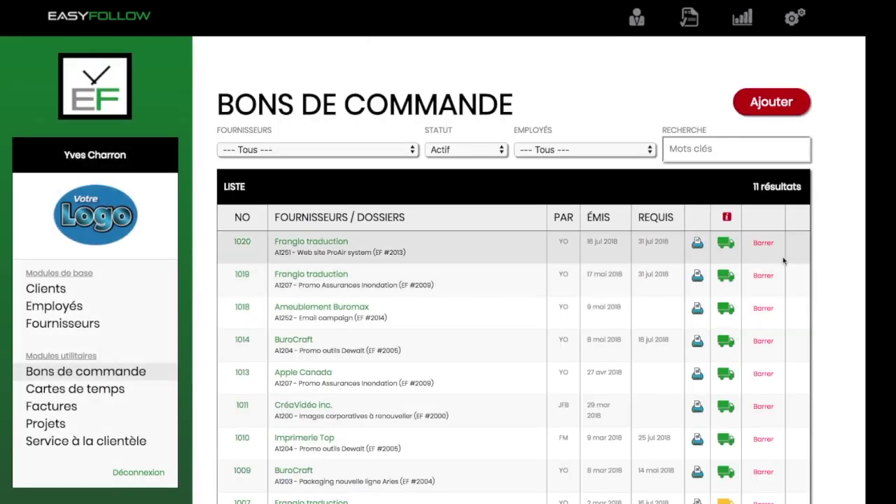